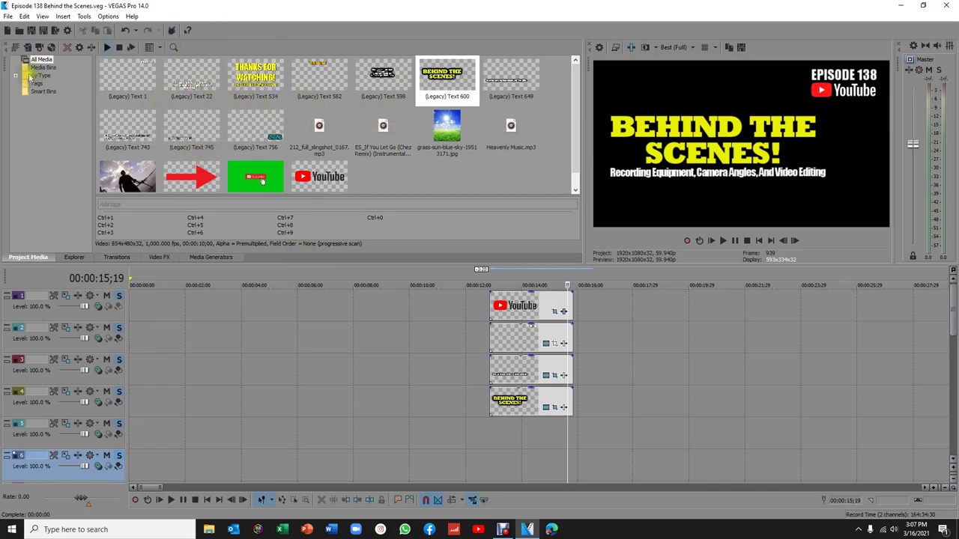
# - Look through the file Explorer, Transitions, Video FX and Media Generators collections
pyautogui.click(73, 257)
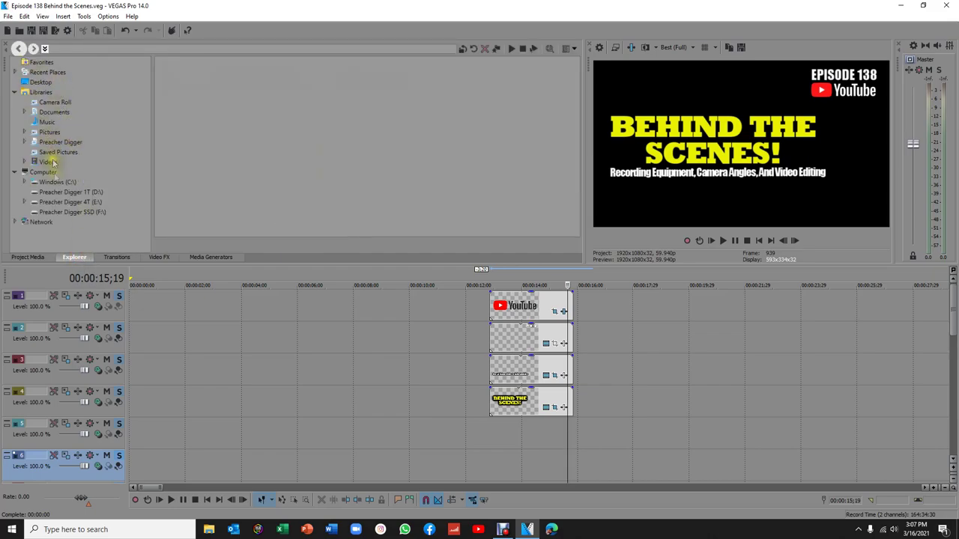
pyautogui.click(116, 257)
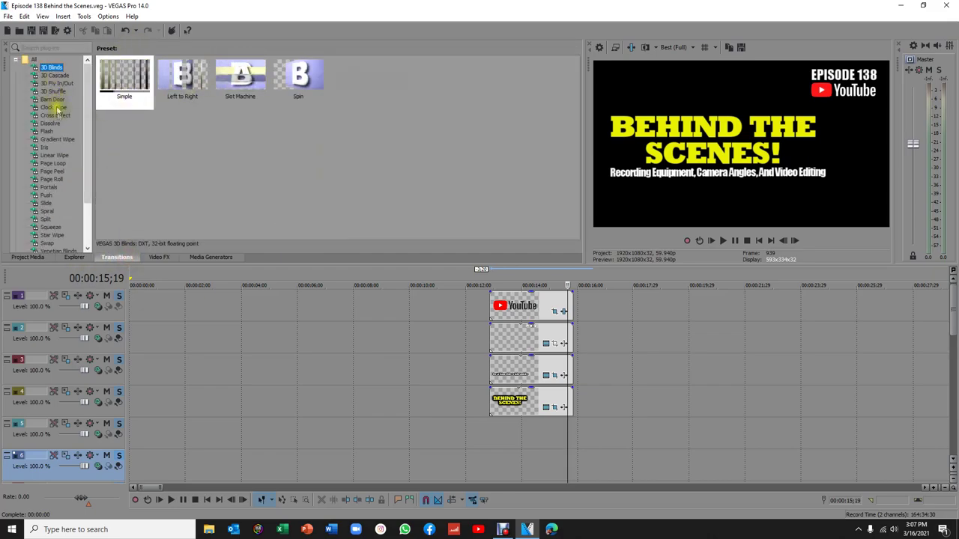
pyautogui.click(158, 257)
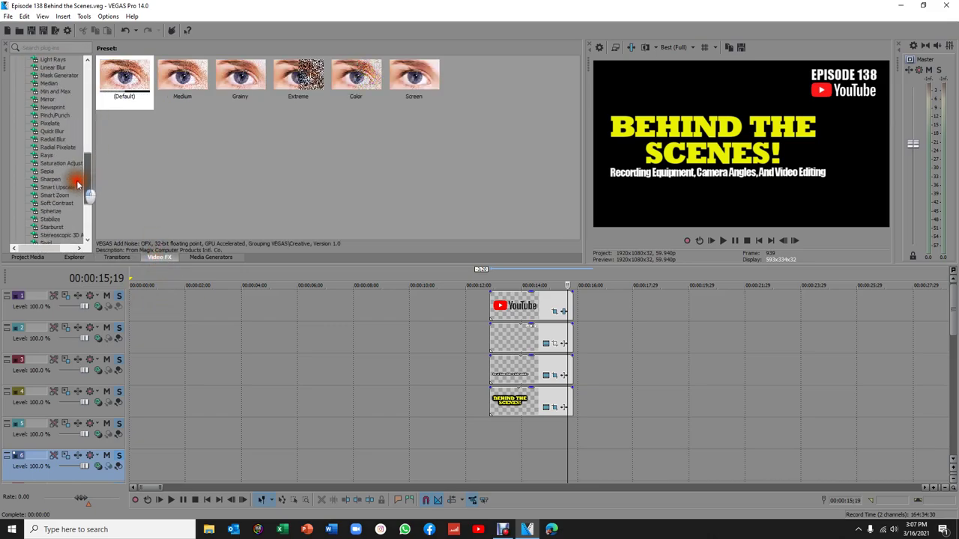
pyautogui.click(200, 257)
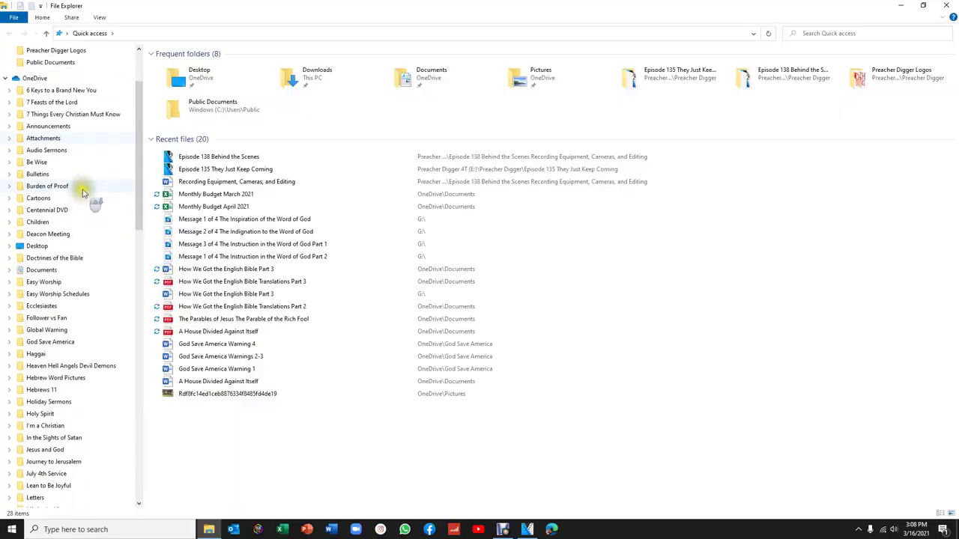
# - Switch to File Explorer and browse the quick access folders to locate the Episode 138 Behind the Scenes Recording folder
pyautogui.scroll(-4, 84, 194)
pyautogui.scroll(7, 95, 215)
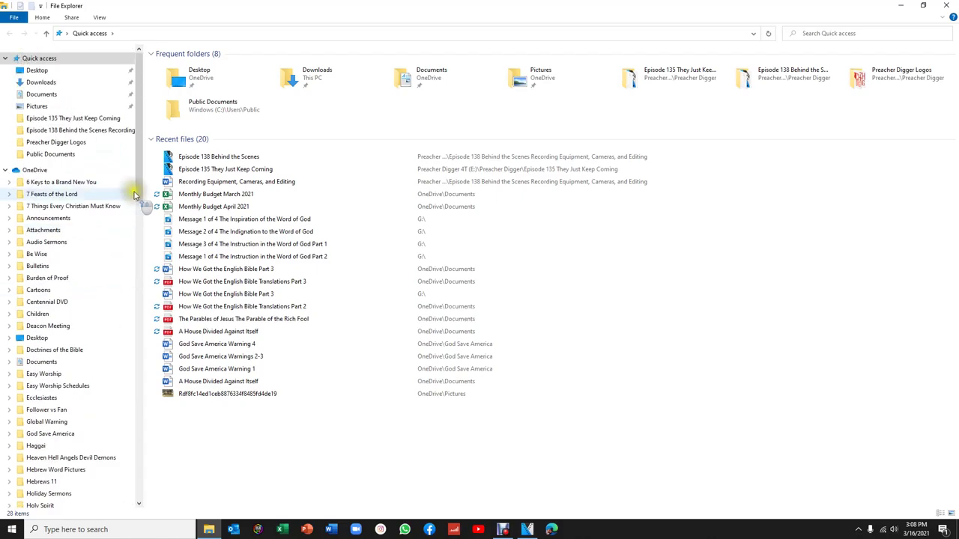
pyautogui.click(68, 131)
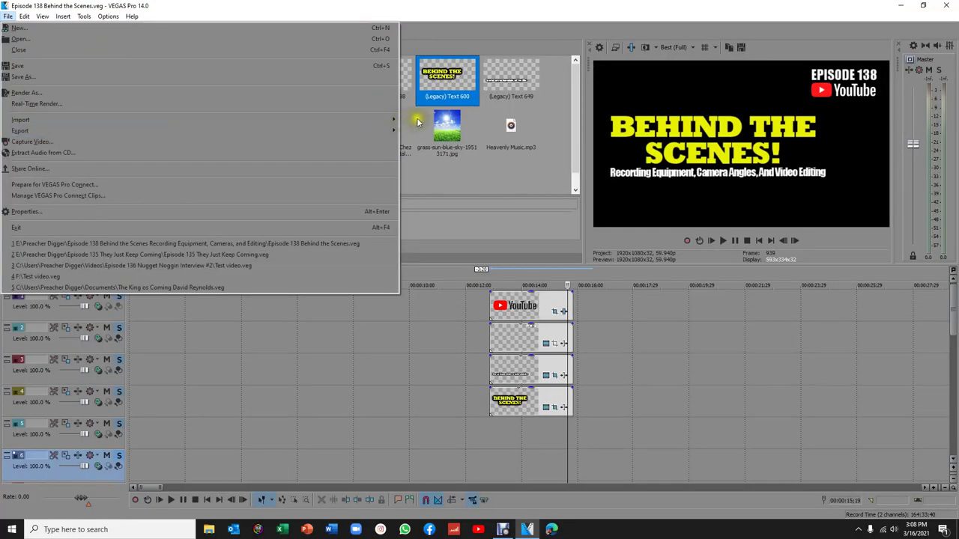
pyautogui.moveTo(346, 119)
pyautogui.click(422, 122)
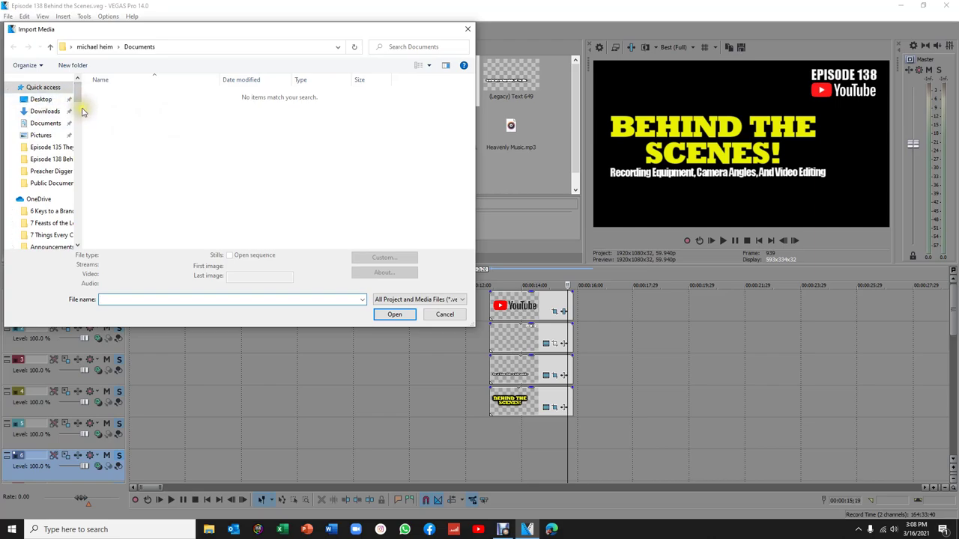
pyautogui.moveTo(84, 106); pyautogui.dragTo(154, 225)
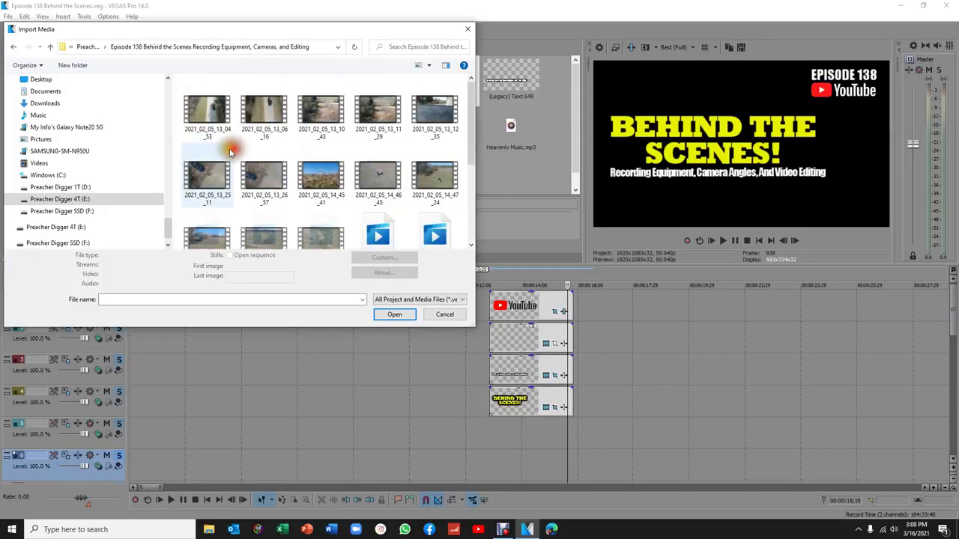
pyautogui.click(208, 109)
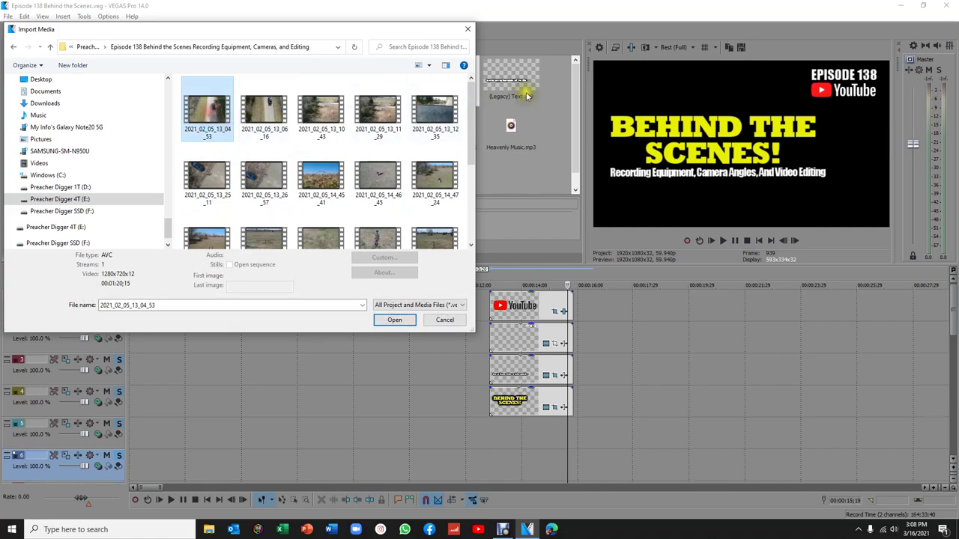
pyautogui.moveTo(472, 121); pyautogui.dragTo(466, 213)
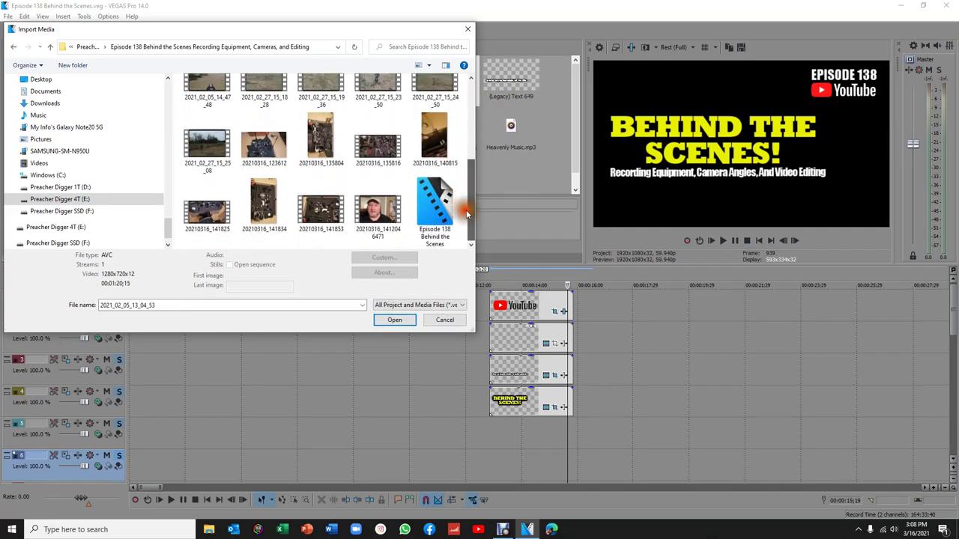
pyautogui.keyDown('shift'); pyautogui.click(379, 214); pyautogui.keyUp('shift')
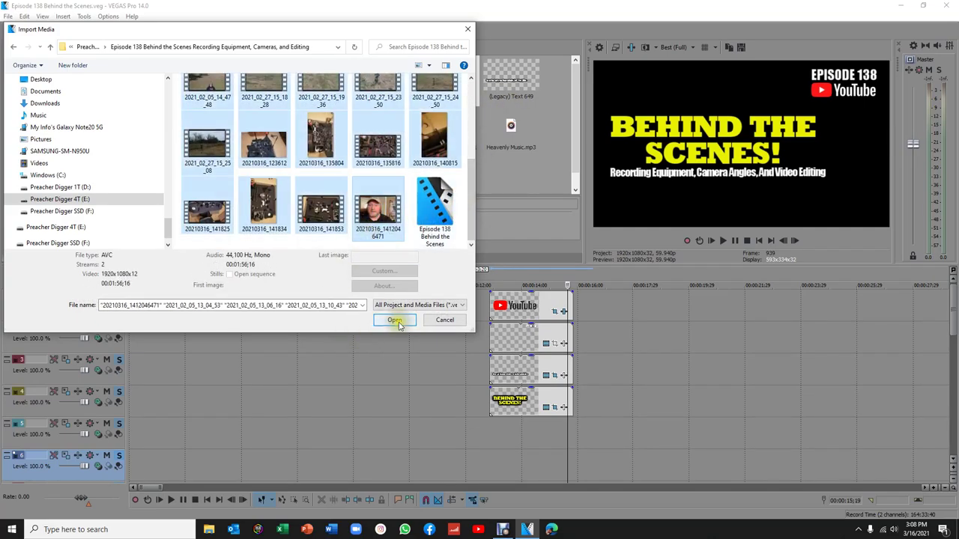
pyautogui.click(395, 321)
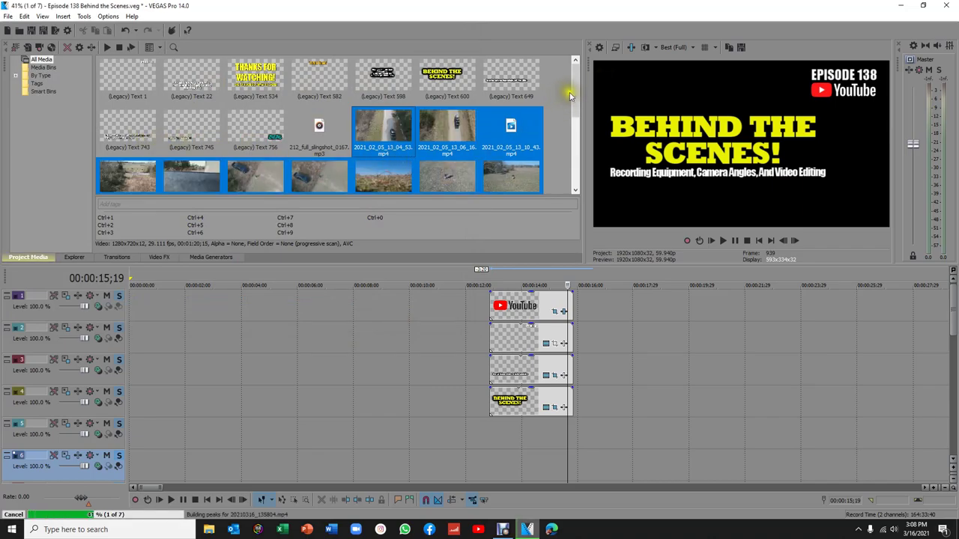
pyautogui.moveTo(578, 99); pyautogui.dragTo(578, 115)
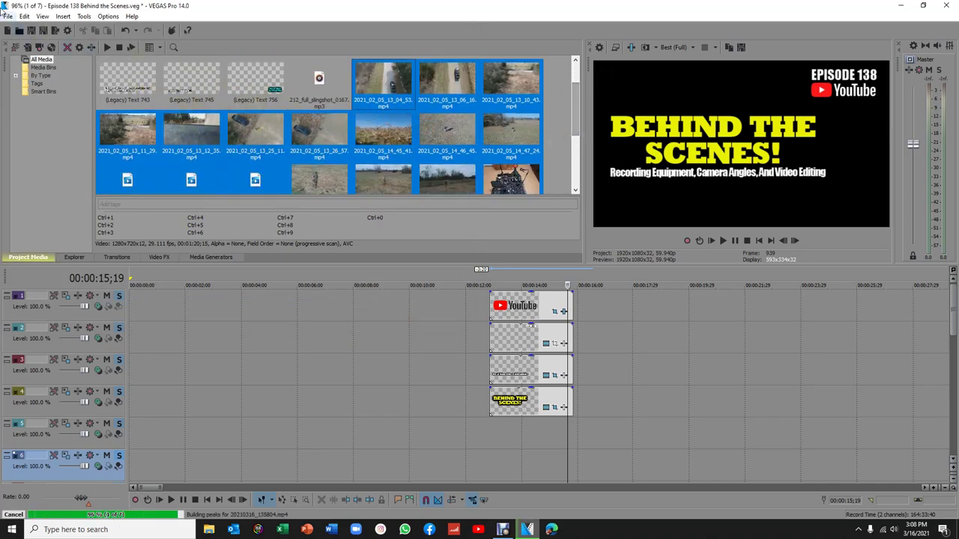
# - Import Audio 1, Audio 2 and Audio 3 from the Episode 139 Behind the Scenes Part 2 folder into the untitled project
pyautogui.click(290, 344)
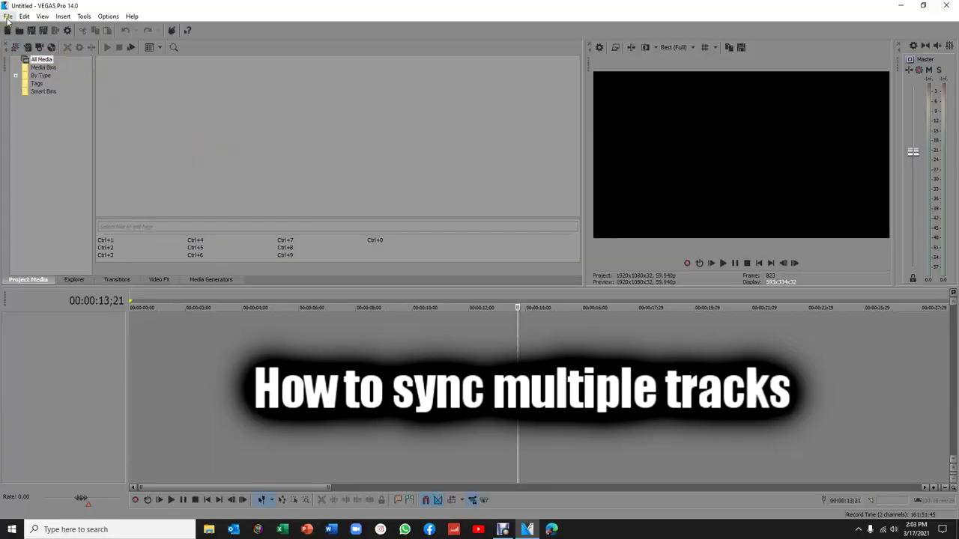
pyautogui.click(8, 17)
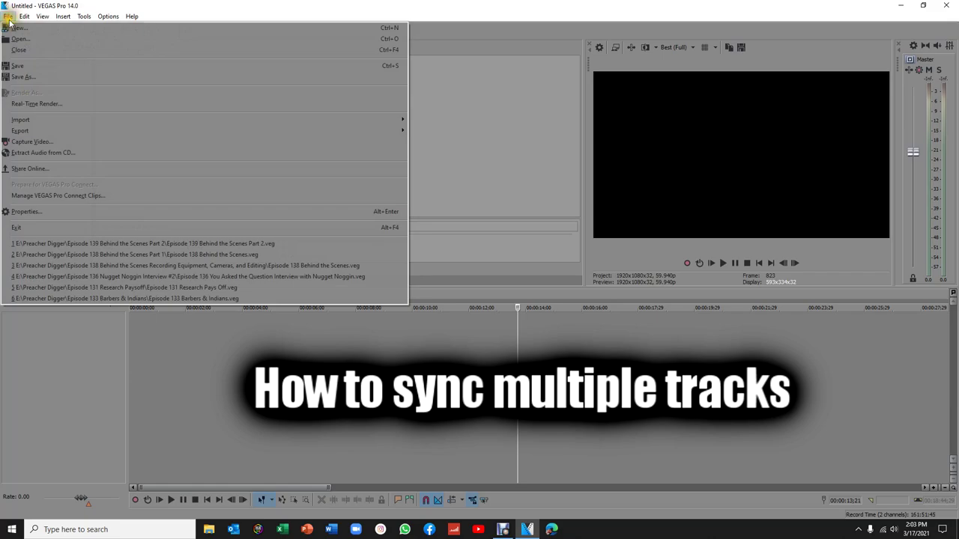
pyautogui.moveTo(359, 120)
pyautogui.click(417, 119)
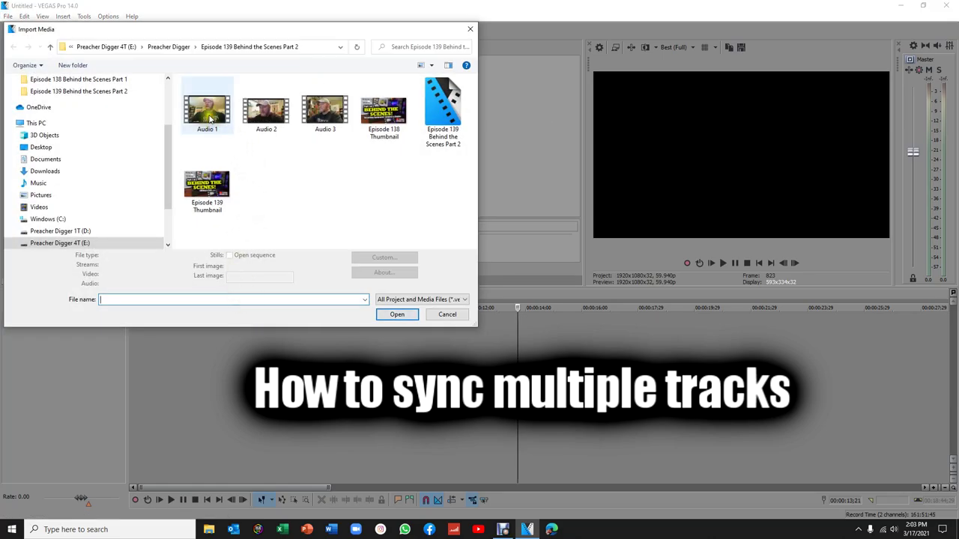
pyautogui.click(207, 113)
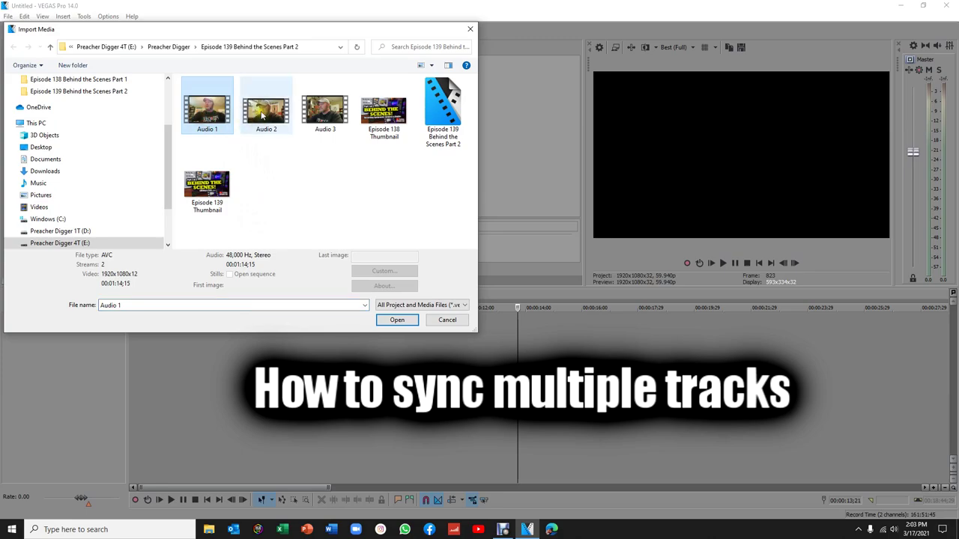
pyautogui.click(400, 322)
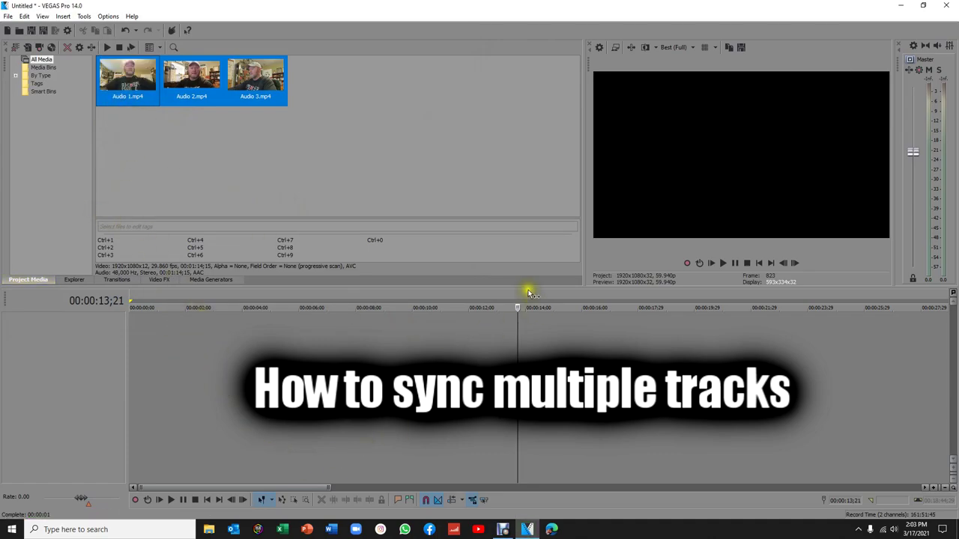
# - Place Audio 1, Audio 2 and Audio 3 on separate timeline tracks from the start, matching the project video settings to the media
pyautogui.moveTo(528, 291); pyautogui.dragTo(511, 223)
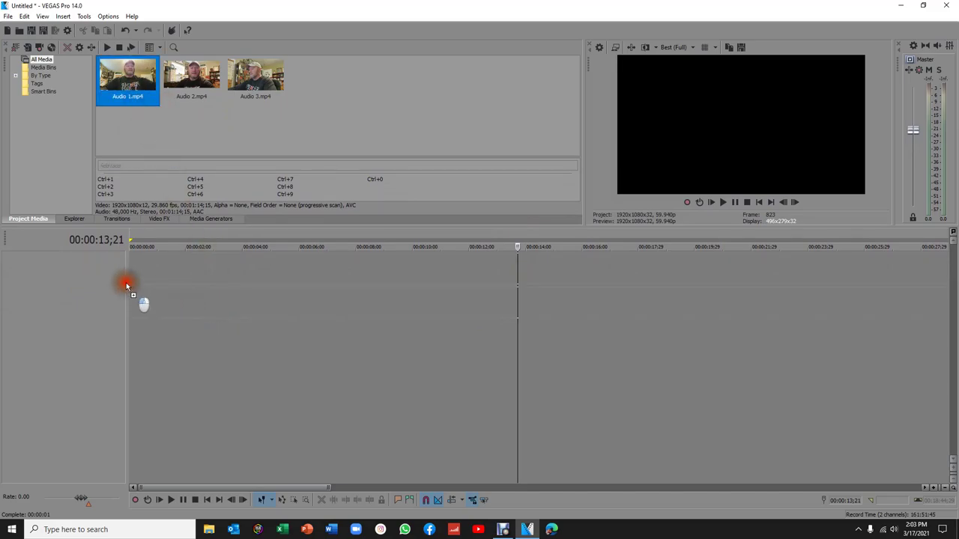
pyautogui.moveTo(126, 283); pyautogui.dragTo(126, 283)
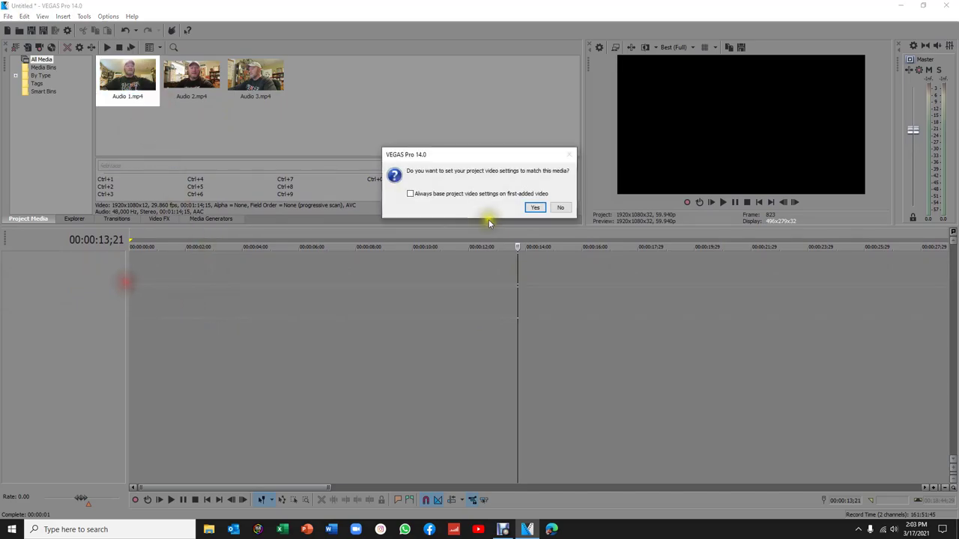
pyautogui.click(535, 209)
pyautogui.moveTo(184, 85); pyautogui.dragTo(135, 367)
pyautogui.moveTo(242, 89); pyautogui.dragTo(283, 432)
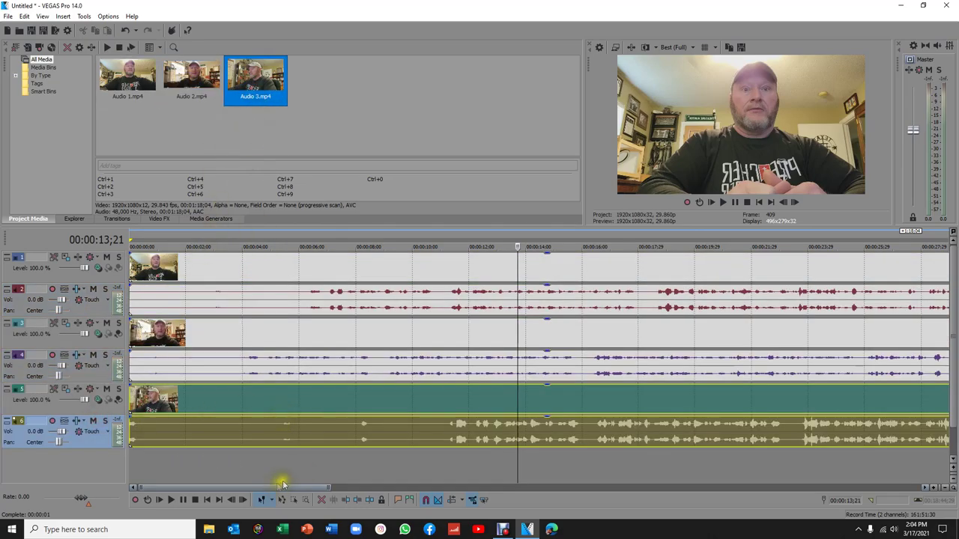
# - Enlarge the timeline area and increase the track heights to make the audio waveforms easier to compare
pyautogui.moveTo(335, 494); pyautogui.dragTo(238, 489)
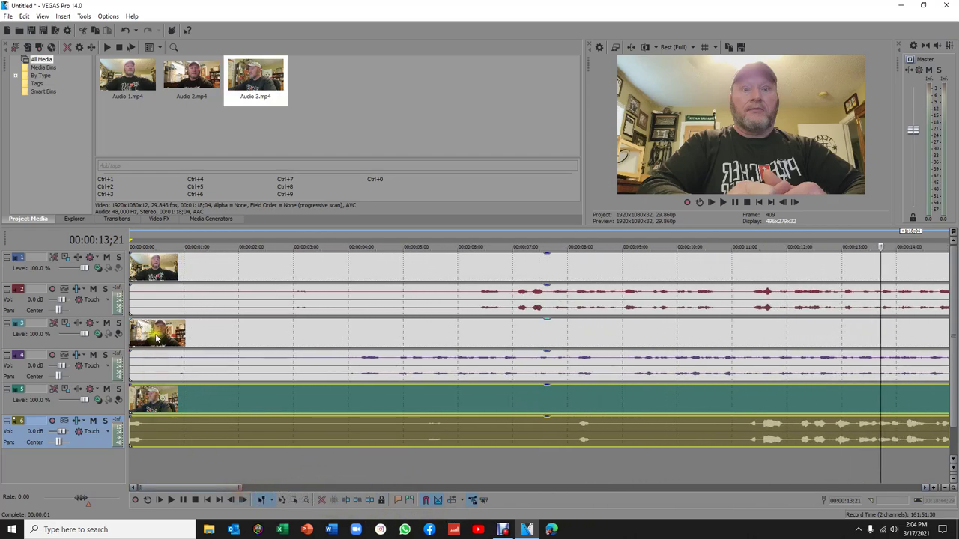
pyautogui.moveTo(118, 283); pyautogui.dragTo(113, 308)
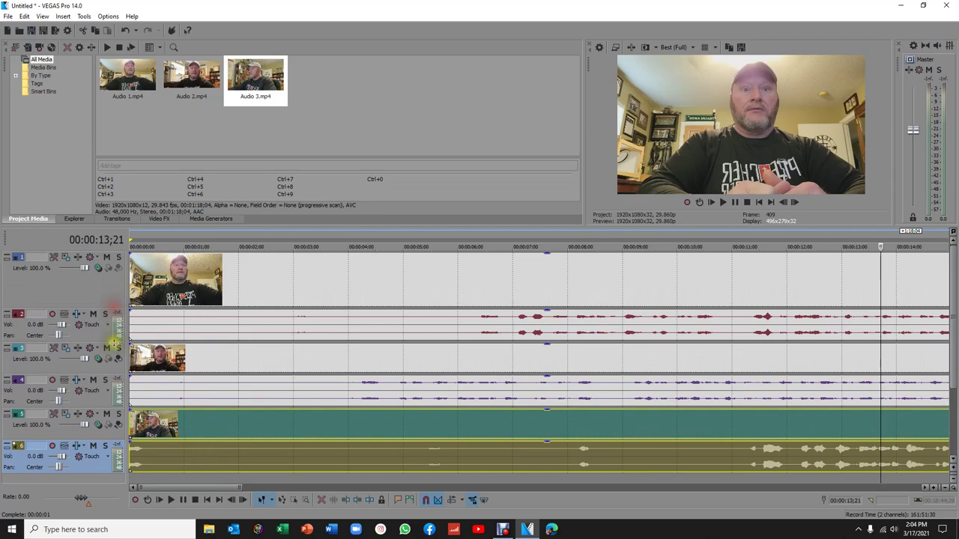
pyautogui.moveTo(114, 341); pyautogui.dragTo(117, 361)
pyautogui.moveTo(118, 427); pyautogui.dragTo(117, 441)
pyautogui.moveTo(509, 225); pyautogui.dragTo(511, 160)
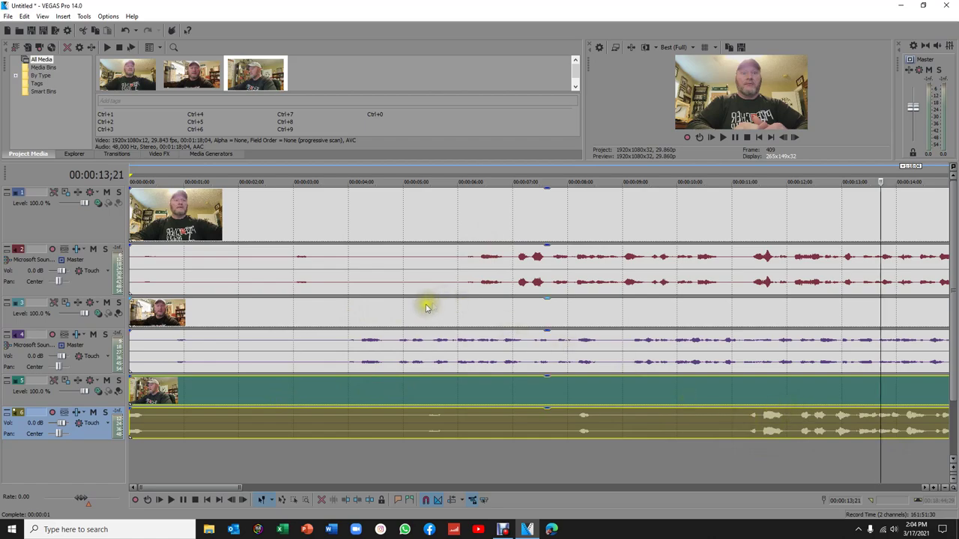
# - Trim the start of the Audio 1 clip and move it earlier, and trim about 2;26 off the start of Audio 2
pyautogui.click(403, 223)
pyautogui.moveTo(402, 223); pyautogui.dragTo(341, 229)
pyautogui.moveTo(129, 316); pyautogui.dragTo(287, 314)
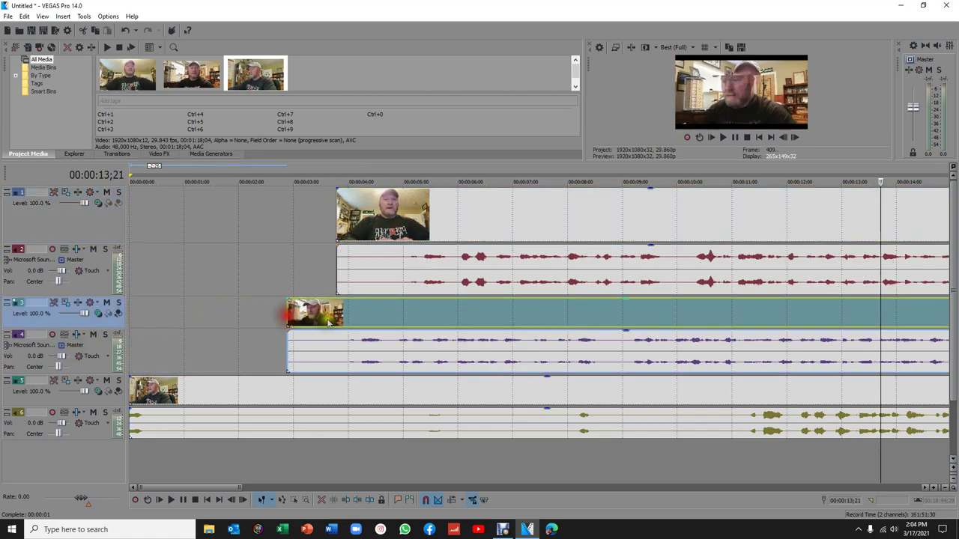
# - Play the clips from 00:00:05;09 to check their sync, and nudge the Audio 1 clip one frame earlier
pyautogui.click(421, 294)
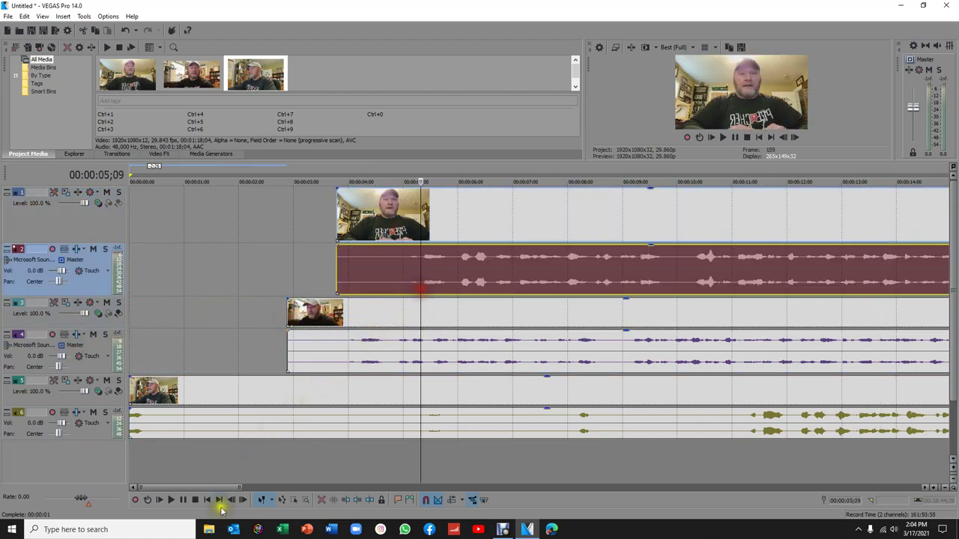
pyautogui.click(171, 500)
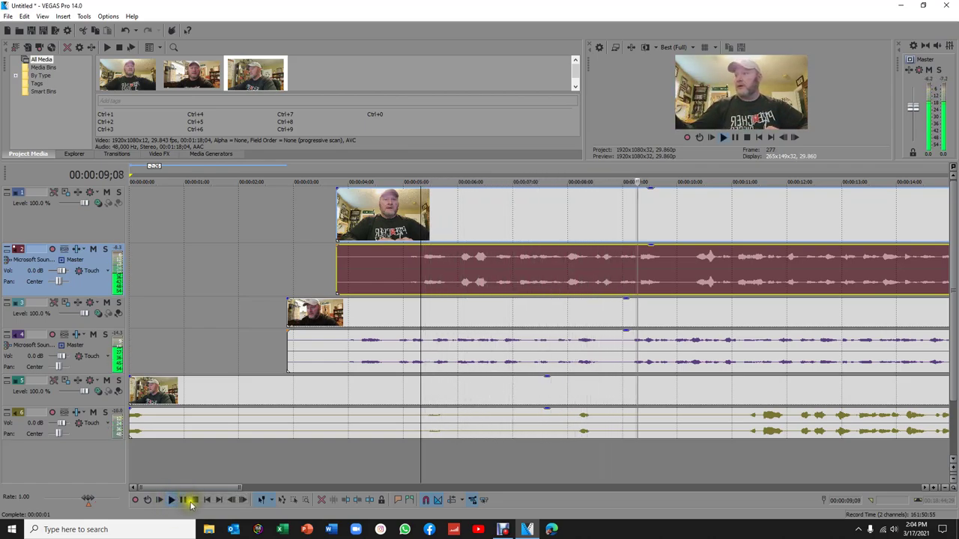
pyautogui.click(195, 500)
pyautogui.moveTo(453, 272); pyautogui.dragTo(445, 274)
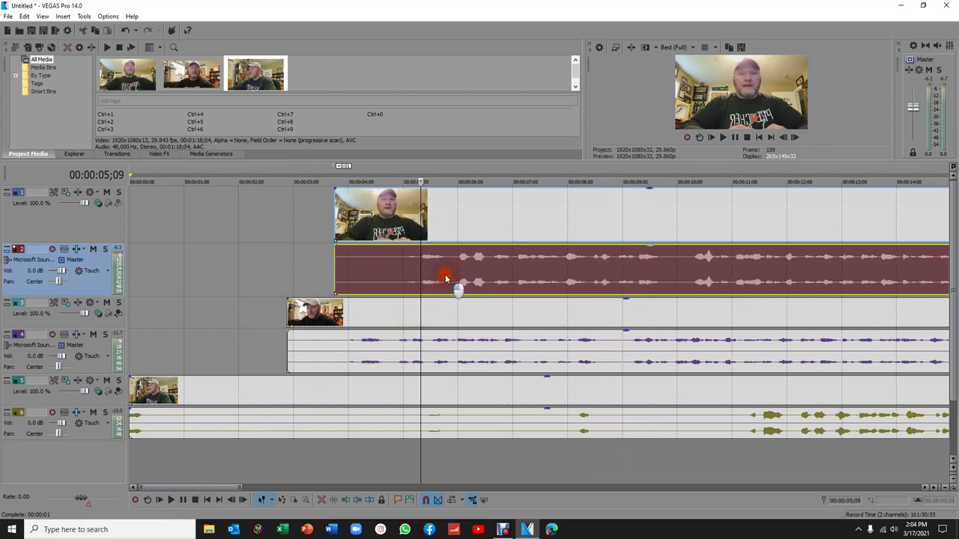
# - Shift Audio 2 about 1;02 later, trim and move Audio 3 to line up all speech waveforms at 00:00:05;09, and play the result
pyautogui.moveTo(432, 314); pyautogui.dragTo(494, 310)
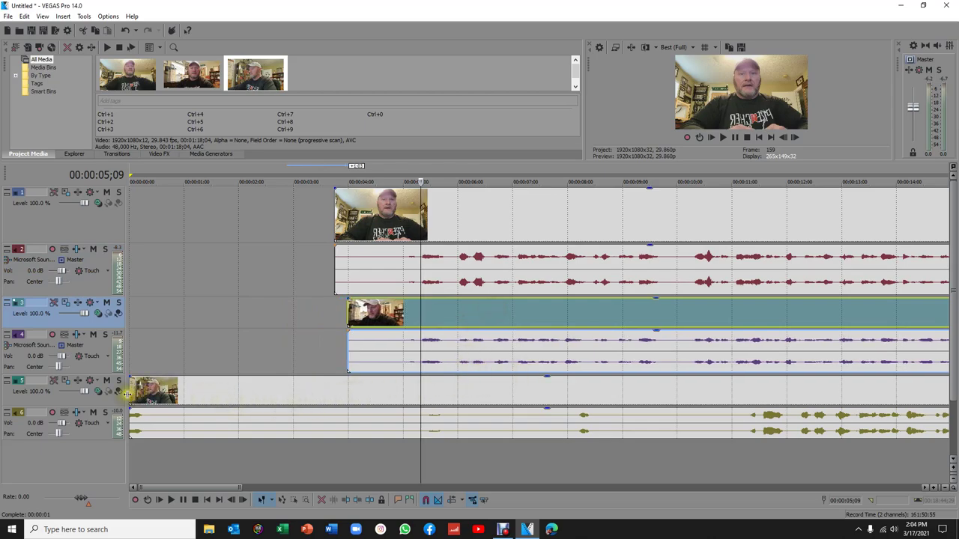
pyautogui.moveTo(130, 391); pyautogui.dragTo(431, 398)
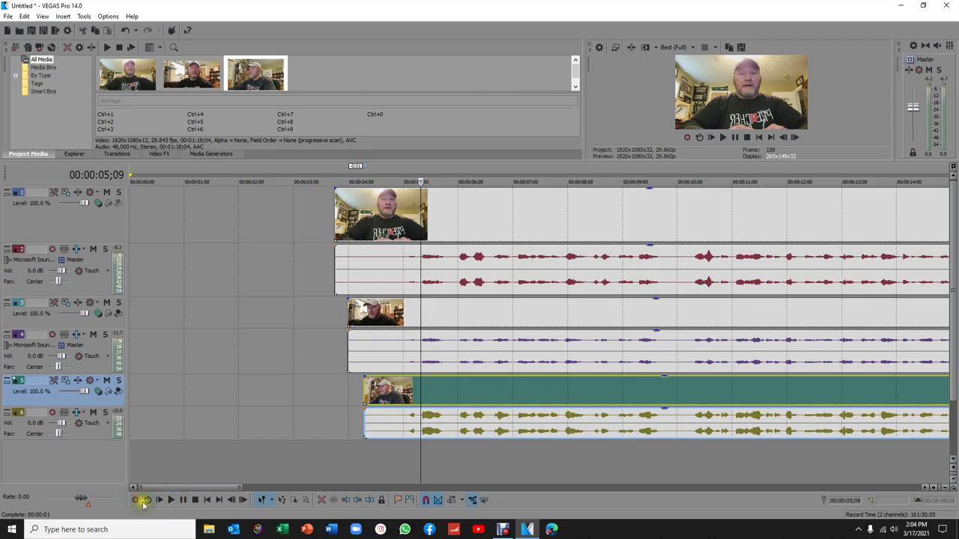
pyautogui.click(166, 502)
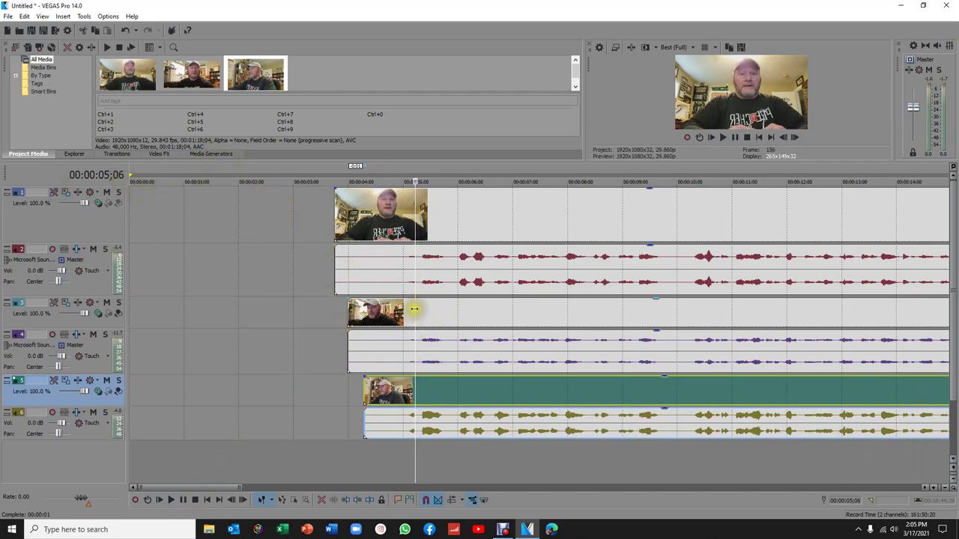
# - Trim the starts of all three clips to the cursor at 00:00:05;06
pyautogui.moveTo(335, 212); pyautogui.dragTo(415, 212)
pyautogui.moveTo(347, 310); pyautogui.dragTo(414, 307)
pyautogui.moveTo(366, 391); pyautogui.dragTo(415, 387)
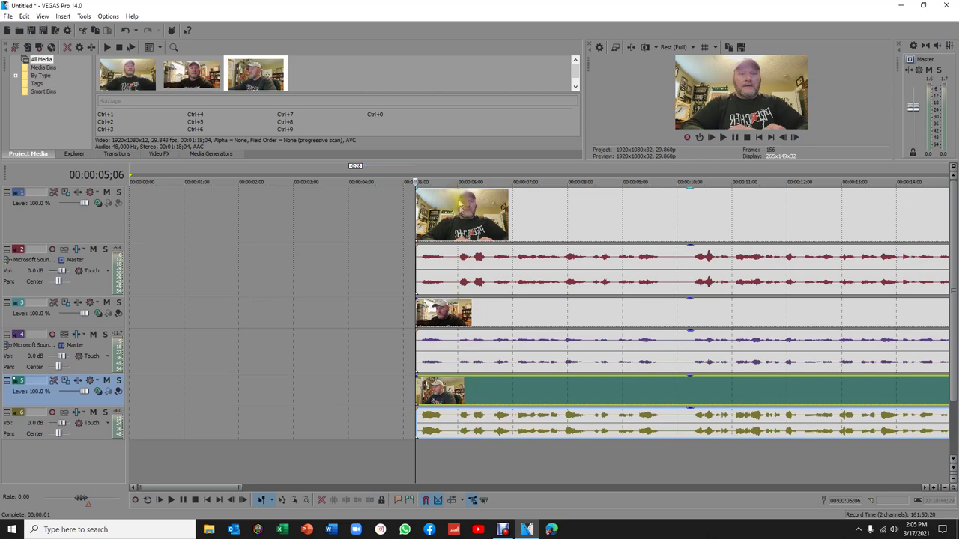
# - Clear the video/audio grouping of all three camera clips so that each audio event is separate from its video
pyautogui.rightClick(463, 223)
pyautogui.moveTo(488, 453)
pyautogui.click(600, 468)
pyautogui.rightClick(473, 310)
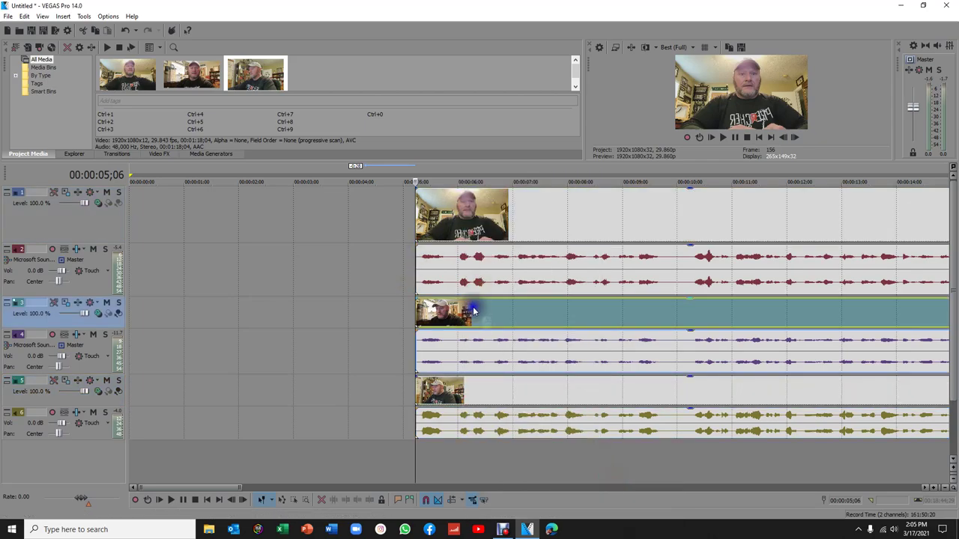
pyautogui.moveTo(528, 453)
pyautogui.click(621, 473)
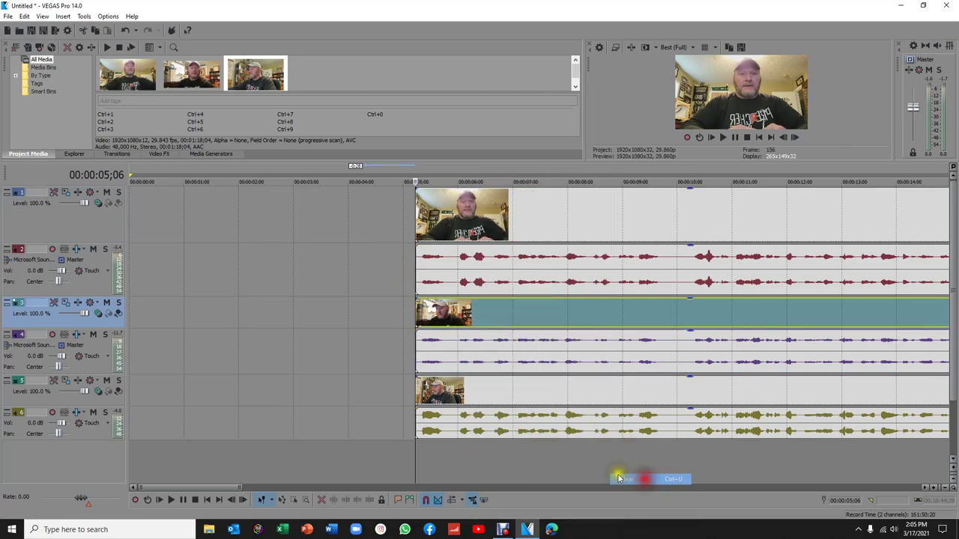
pyautogui.rightClick(464, 424)
pyautogui.moveTo(569, 345)
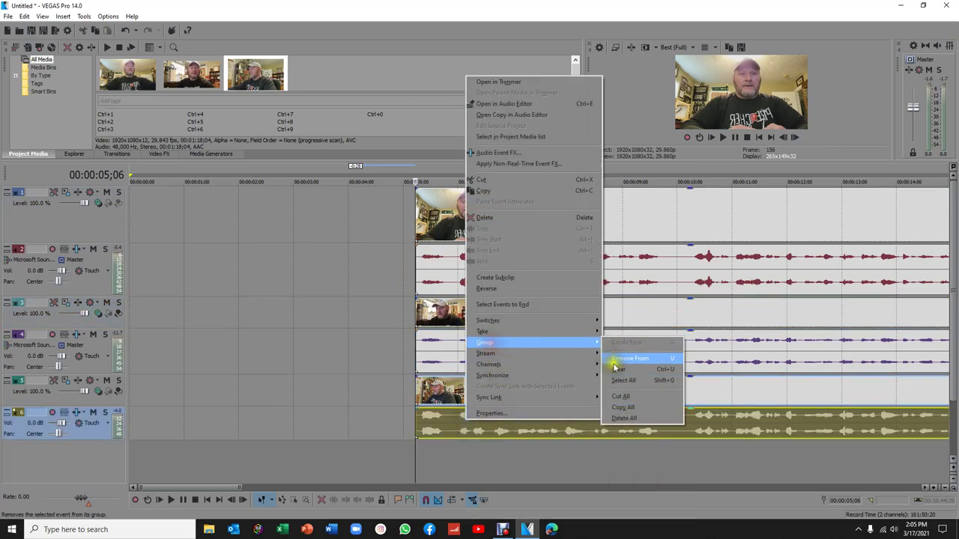
pyautogui.click(619, 370)
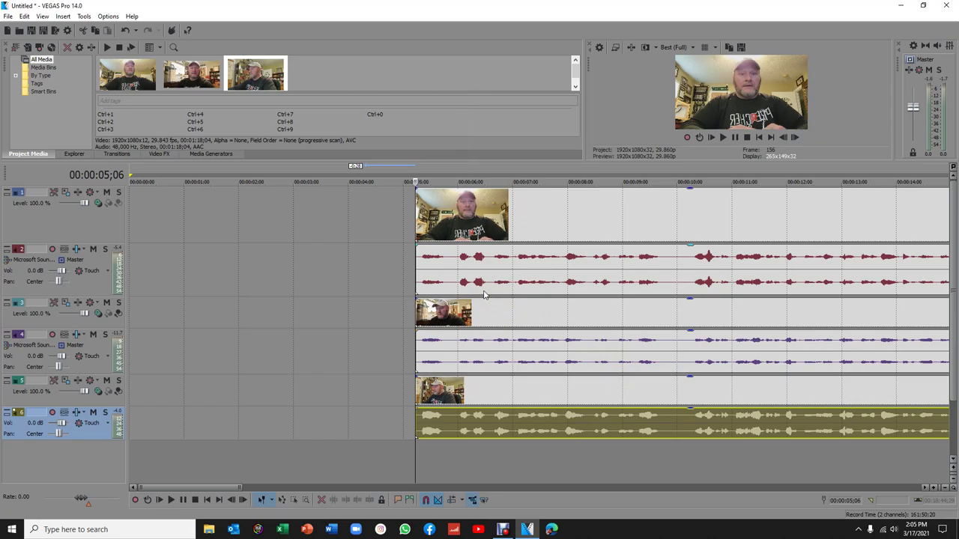
# - Delete the audio event belonging to the first camera clip, and delete its empty audio track
pyautogui.click(464, 268)
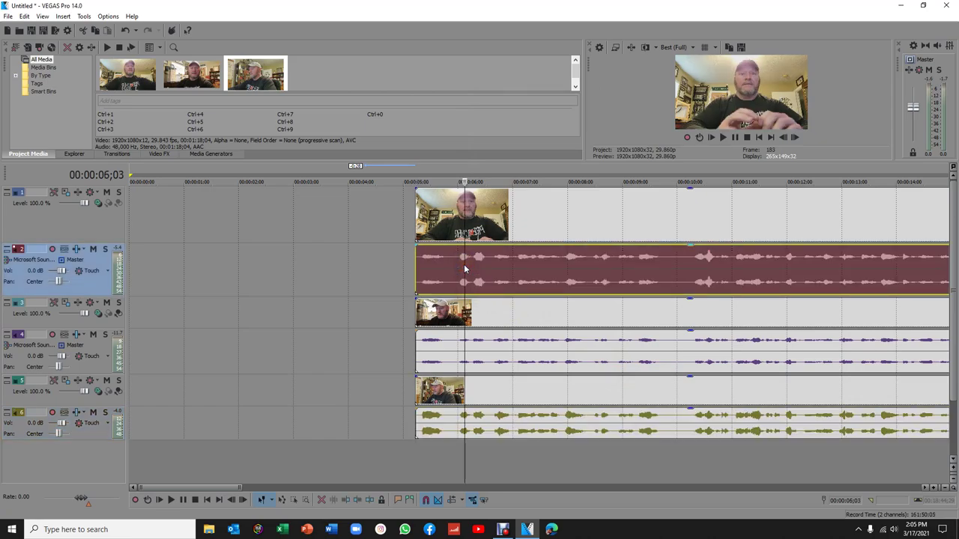
pyautogui.press('Delete')
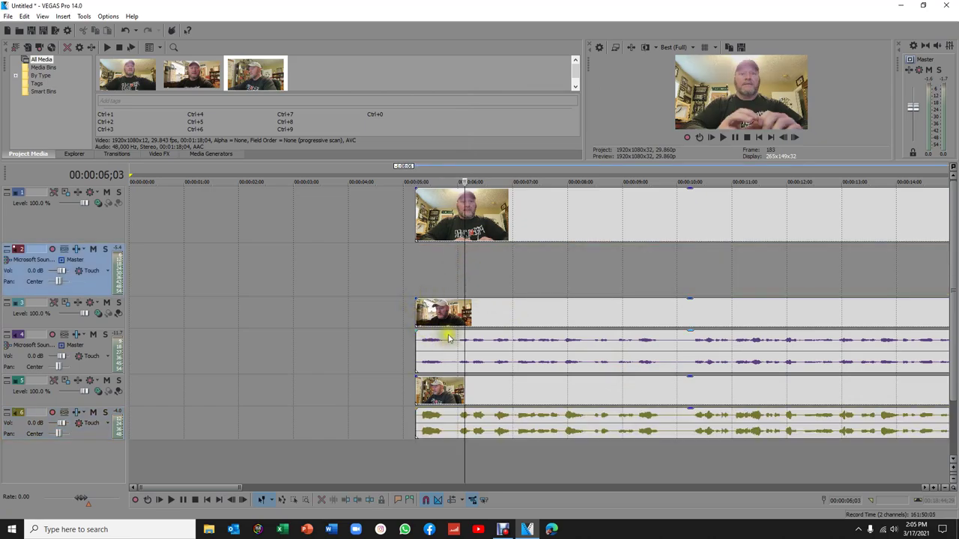
pyautogui.rightClick(442, 280)
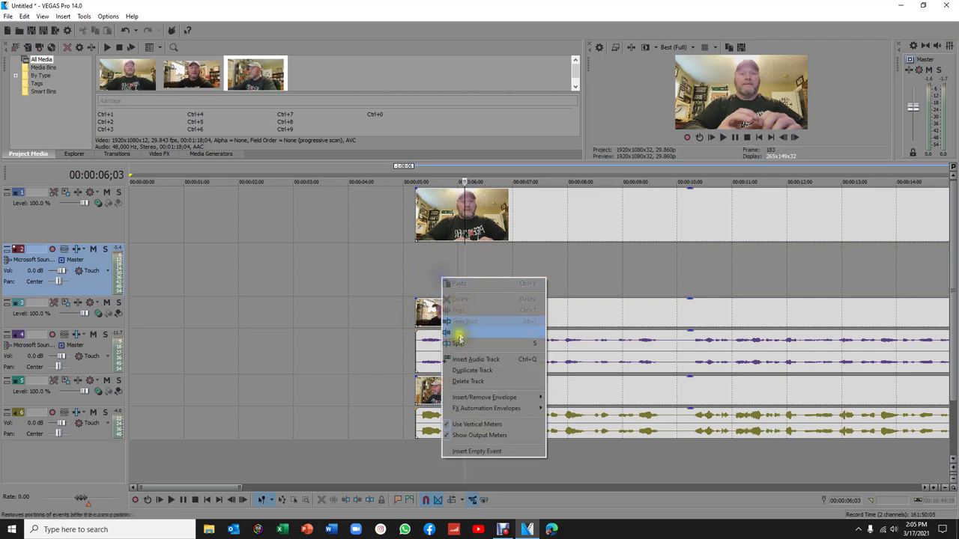
pyautogui.click(468, 378)
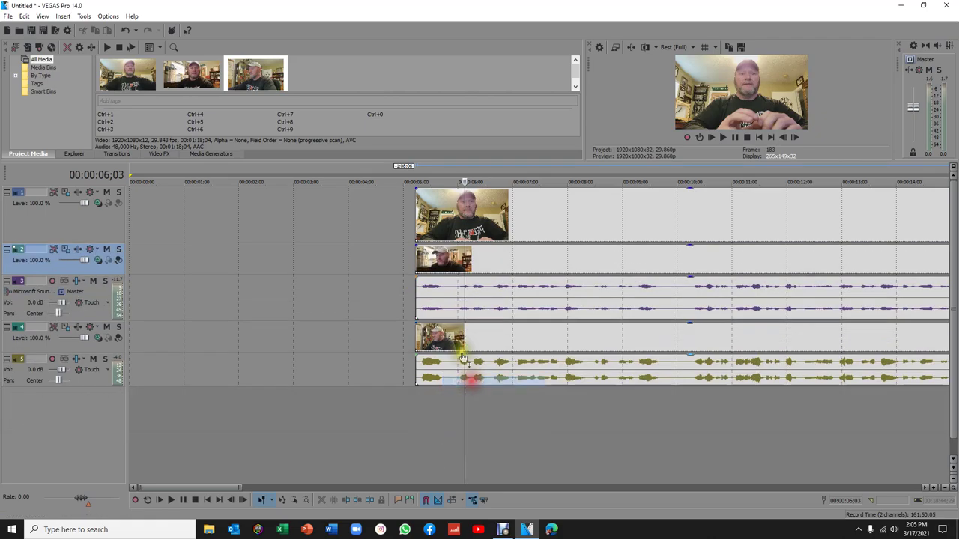
# - Delete the second camera's audio event together with its track, keeping only the third camera's audio
pyautogui.rightClick(442, 300)
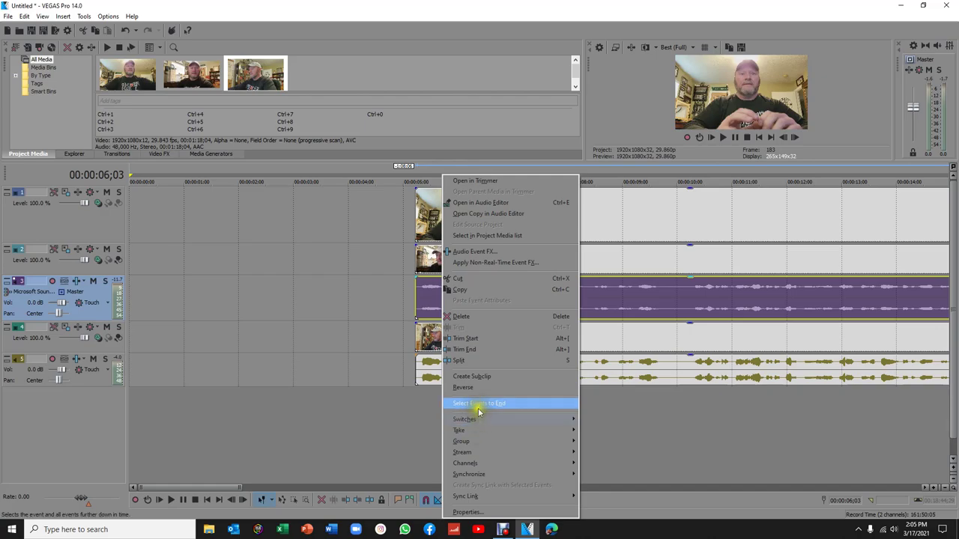
pyautogui.click(350, 290)
pyautogui.click(446, 292)
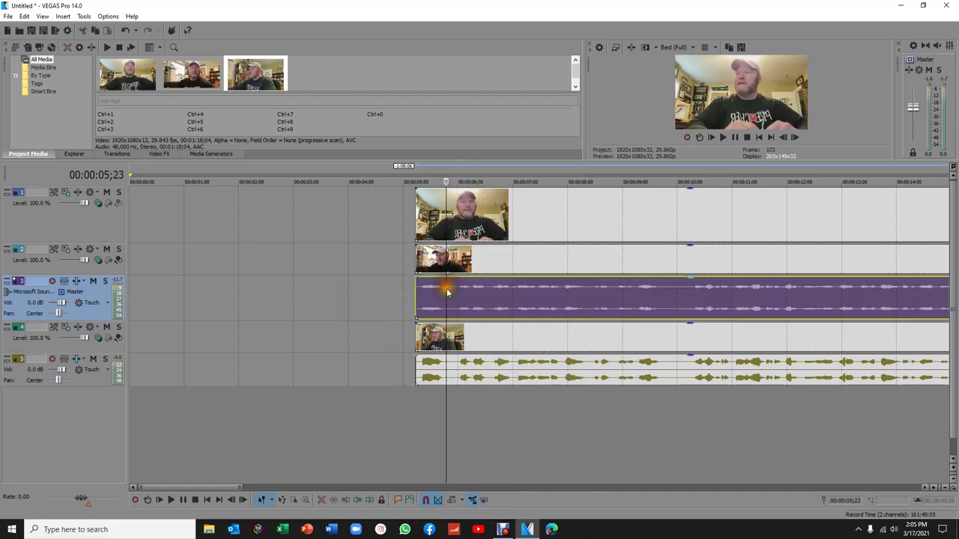
pyautogui.rightClick(436, 302)
pyautogui.click(487, 405)
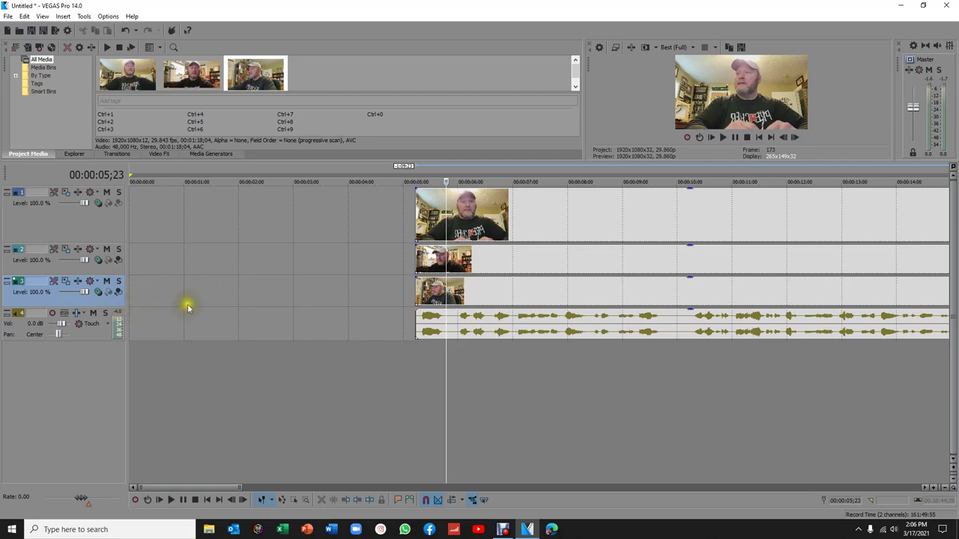
# - Make the lower video tracks taller and move the three video clips and the remaining audio event to the timeline start
pyautogui.moveTo(115, 275); pyautogui.dragTo(99, 355)
pyautogui.moveTo(501, 210); pyautogui.dragTo(214, 209)
pyautogui.moveTo(506, 271); pyautogui.dragTo(229, 284)
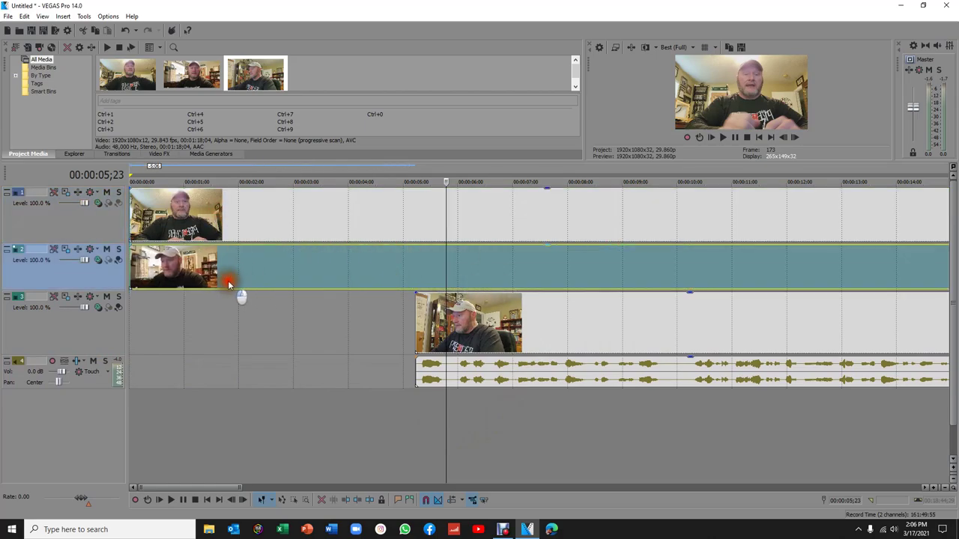
pyautogui.moveTo(520, 339); pyautogui.dragTo(236, 333)
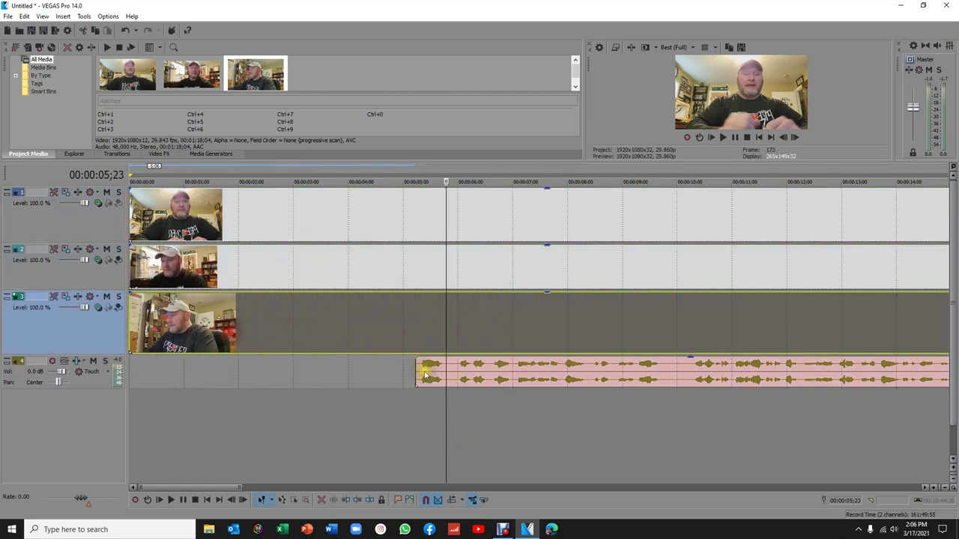
pyautogui.moveTo(530, 381); pyautogui.dragTo(188, 377)
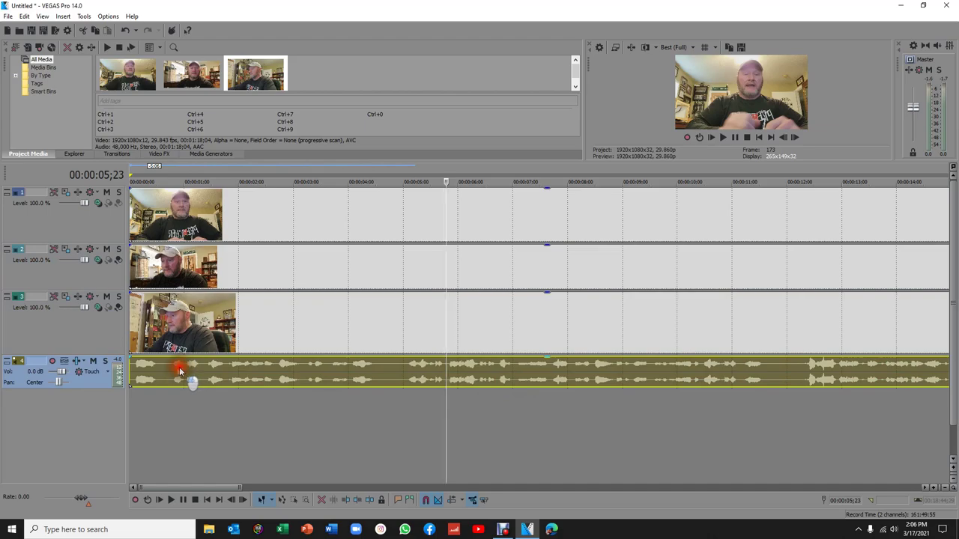
# - Enlarge the video preview area and play the project from 00:00:00;24 to look for the first cut point
pyautogui.click(171, 412)
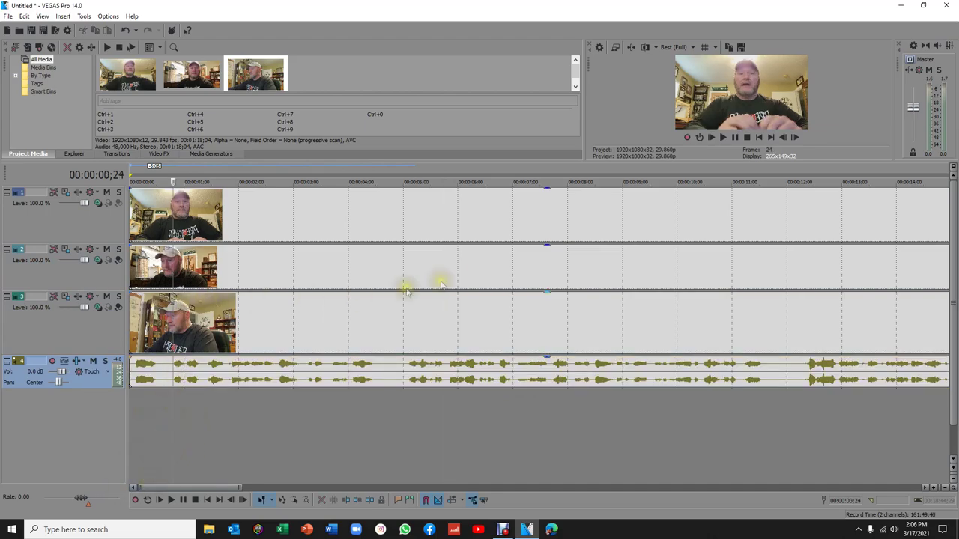
pyautogui.moveTo(569, 161); pyautogui.dragTo(553, 245)
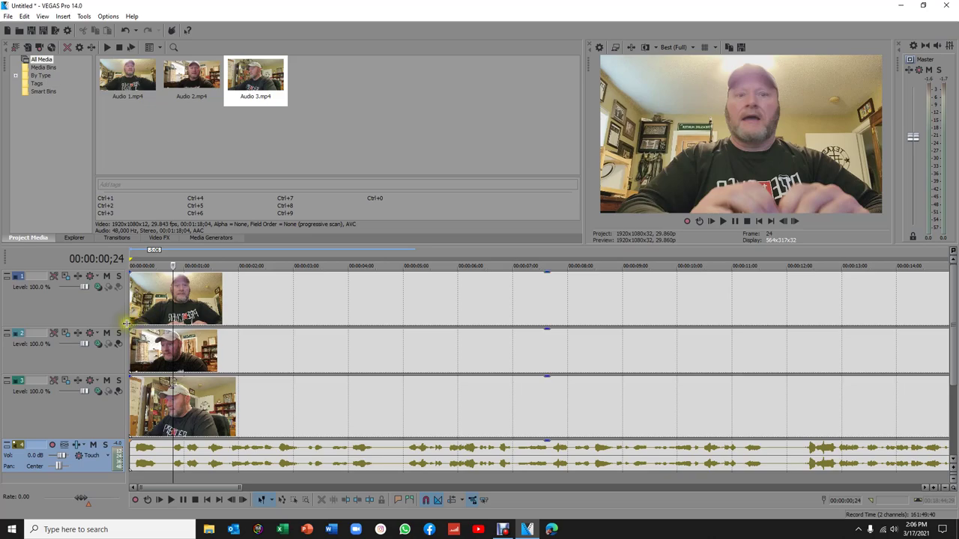
pyautogui.click(172, 501)
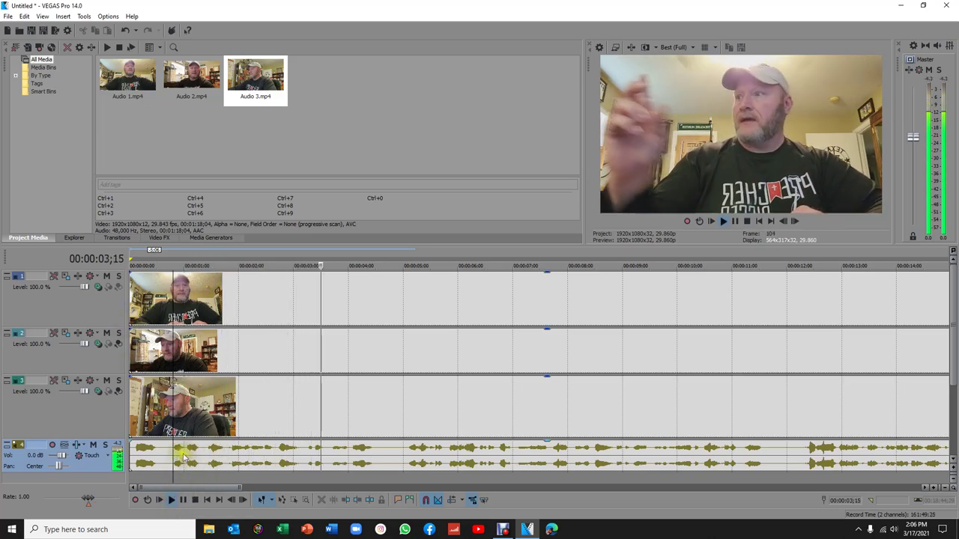
pyautogui.click(186, 499)
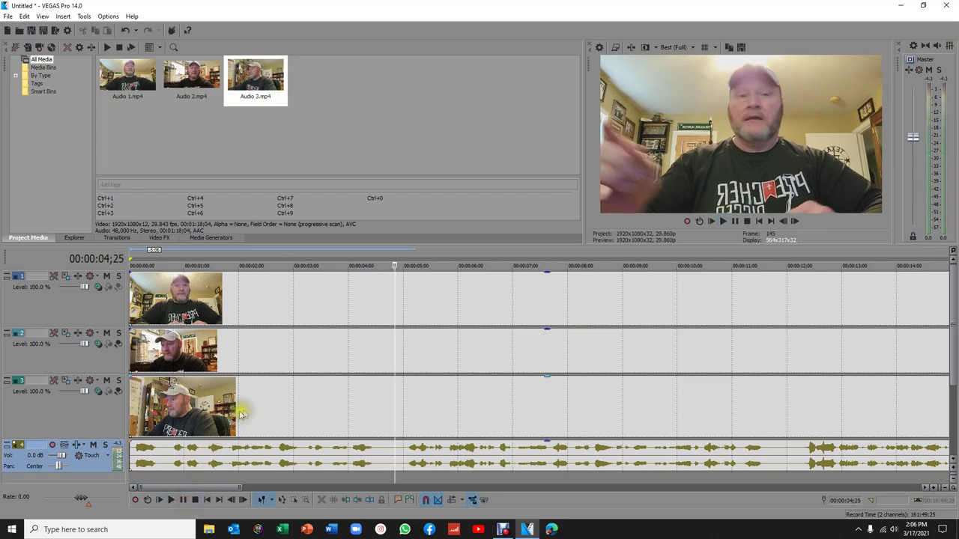
# - Split the video clips on all three video tracks at 00:00:03;02, leaving the audio track whole
pyautogui.click(297, 404)
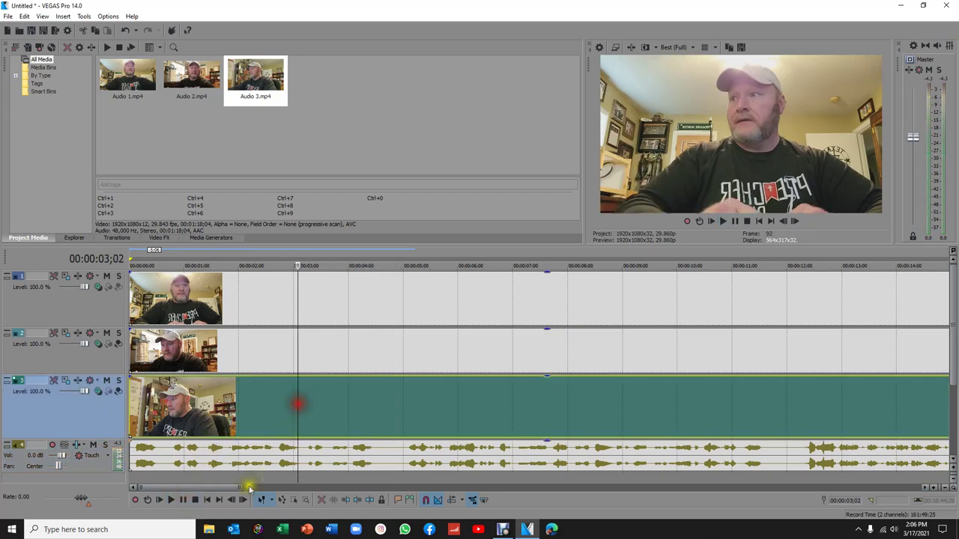
pyautogui.click(195, 500)
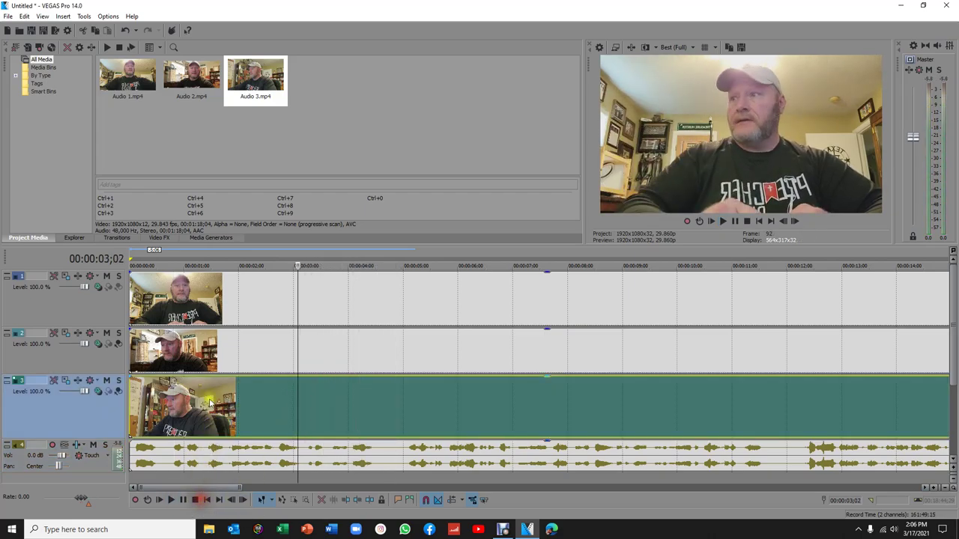
pyautogui.click(298, 354)
pyautogui.hotkey('ctrl', 'v')
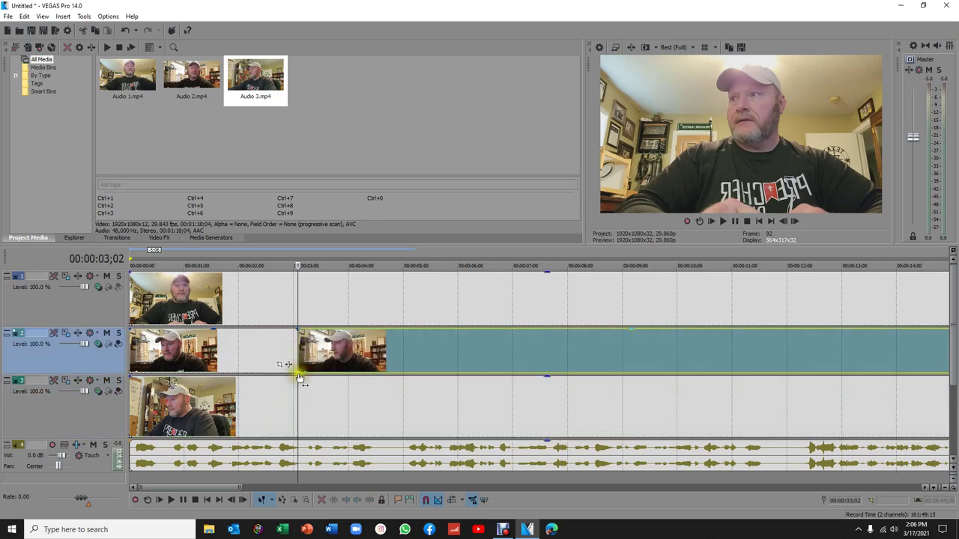
pyautogui.click(298, 309)
pyautogui.hotkey('ctrl', 'v')
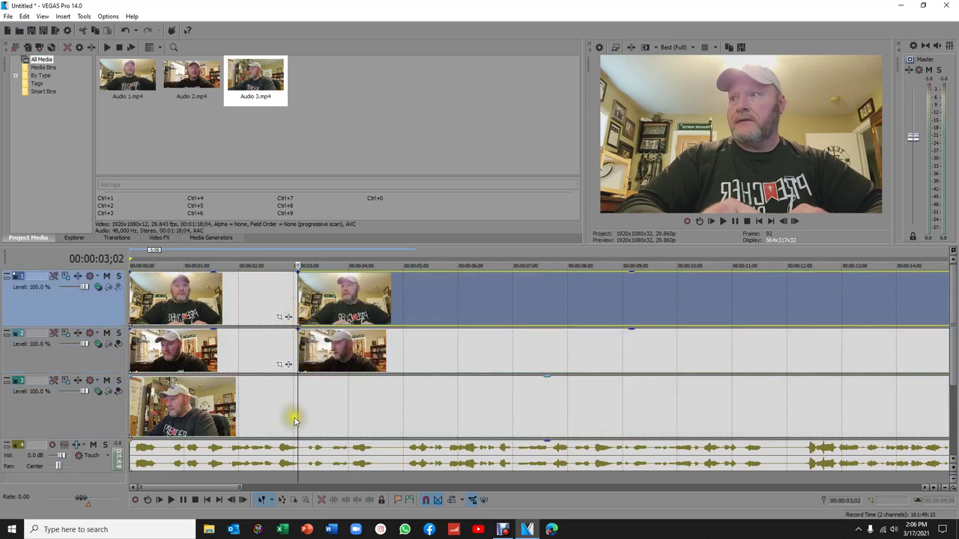
pyautogui.click(298, 415)
pyautogui.hotkey('ctrl', 'v')
# - Play the project from 00:00:03;02 and from 00:00:07;01 to look for the next camera cut point
pyautogui.click(177, 500)
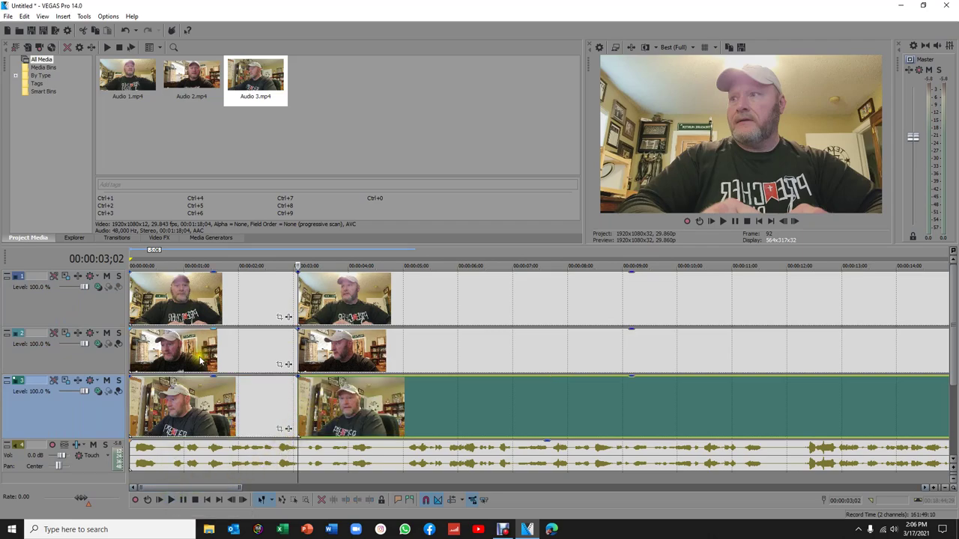
pyautogui.click(170, 501)
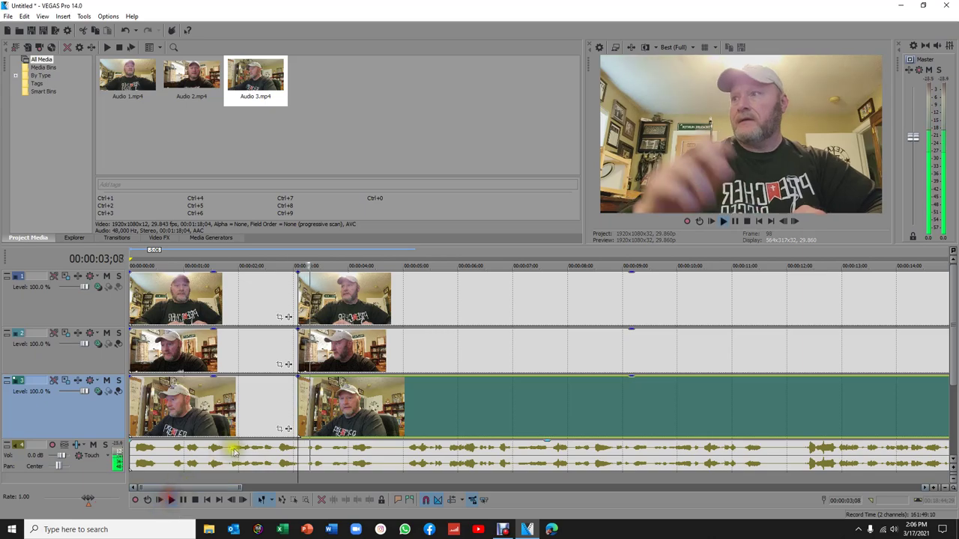
pyautogui.click(195, 500)
pyautogui.click(515, 452)
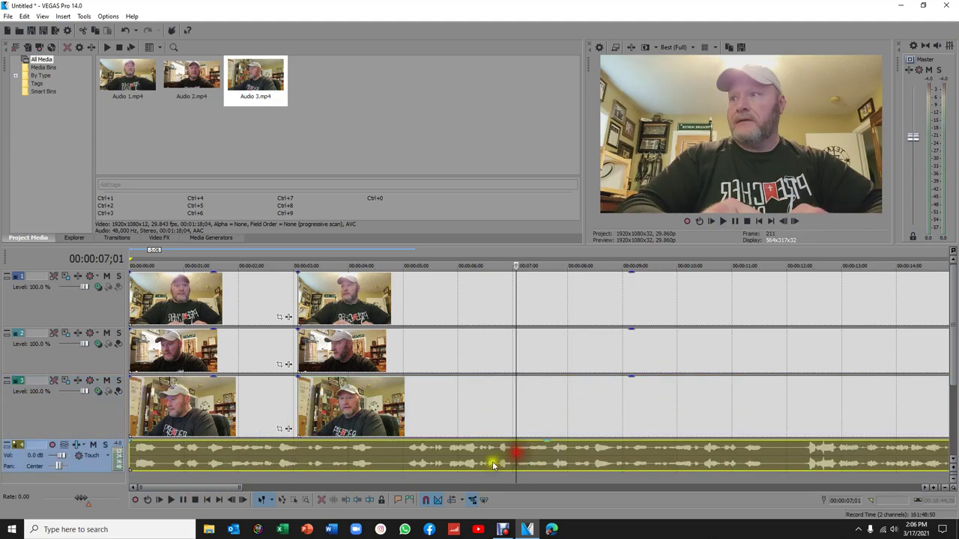
pyautogui.click(170, 500)
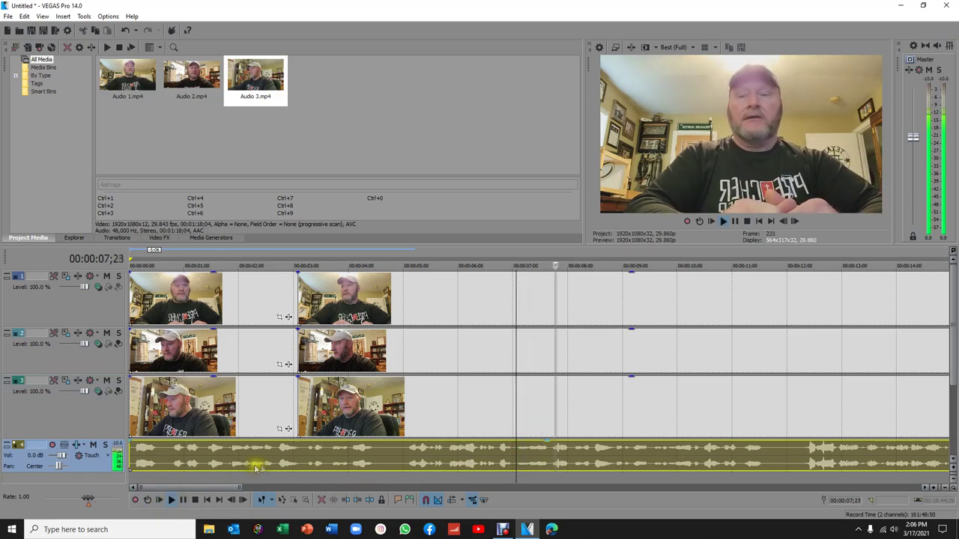
pyautogui.click(196, 500)
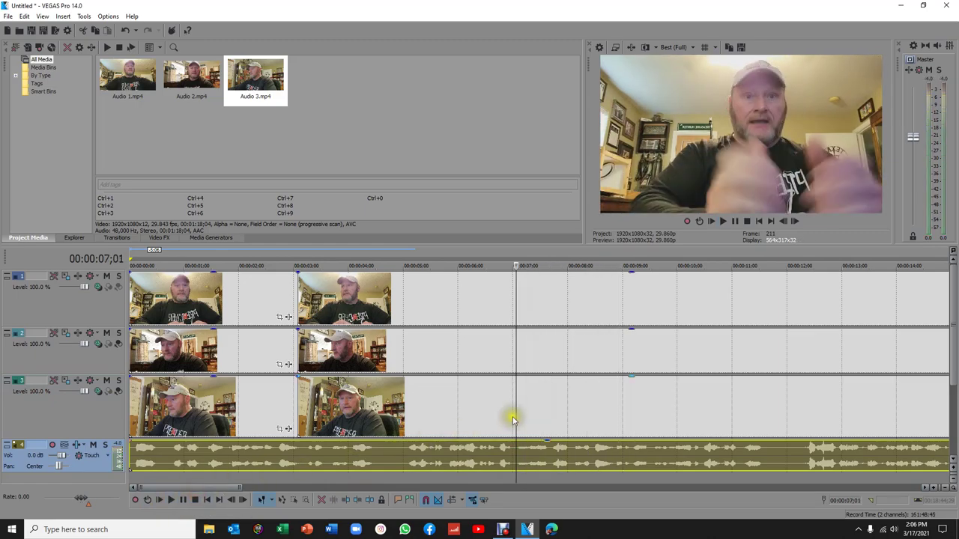
# - Split the video clips on all three video tracks at 00:00:07;02
pyautogui.click(517, 413)
pyautogui.hotkey('ctrl', 'v')
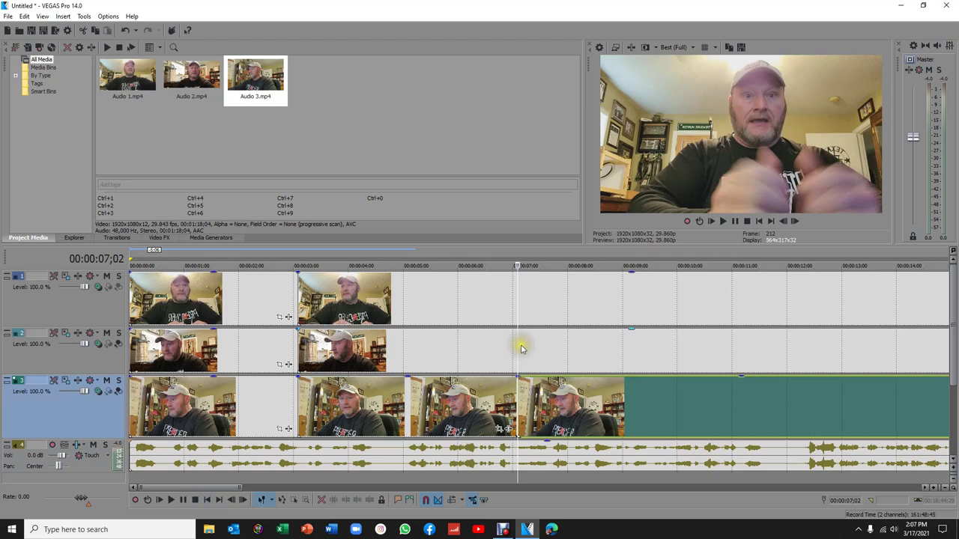
pyautogui.click(516, 348)
pyautogui.hotkey('ctrl', 'v')
pyautogui.click(517, 307)
pyautogui.hotkey('ctrl', 'v')
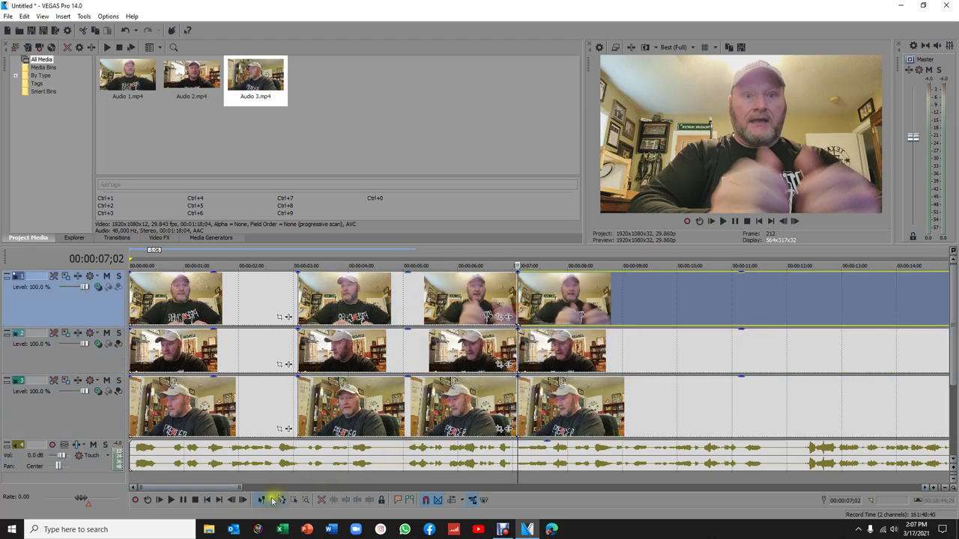
# - Play the project from 00:00:07;02 and from 00:00:08;29 to look for the third cut point
pyautogui.click(173, 500)
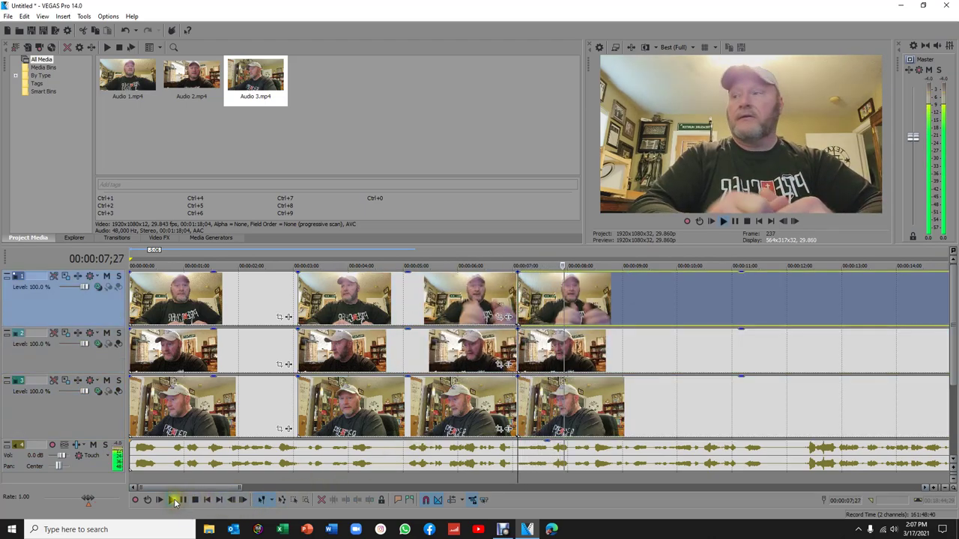
pyautogui.click(194, 501)
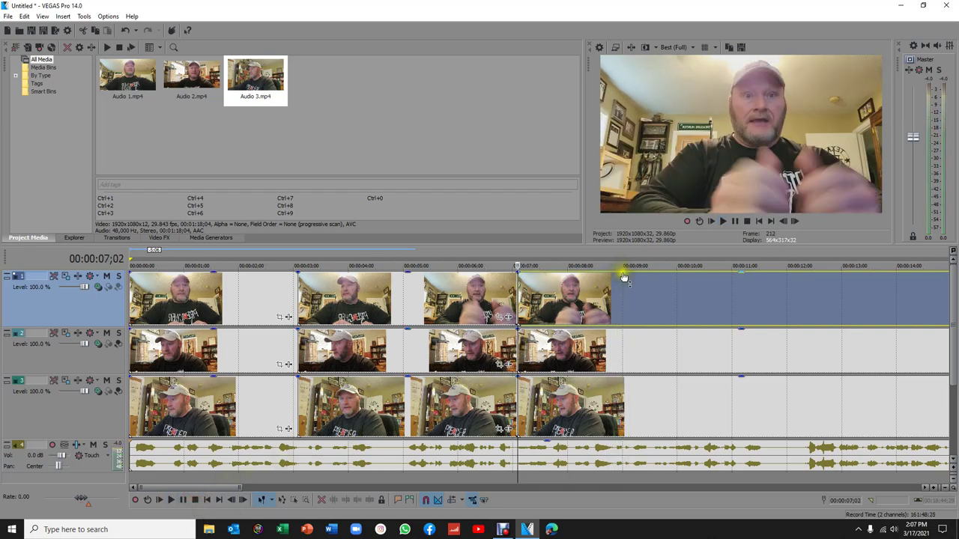
pyautogui.click(623, 307)
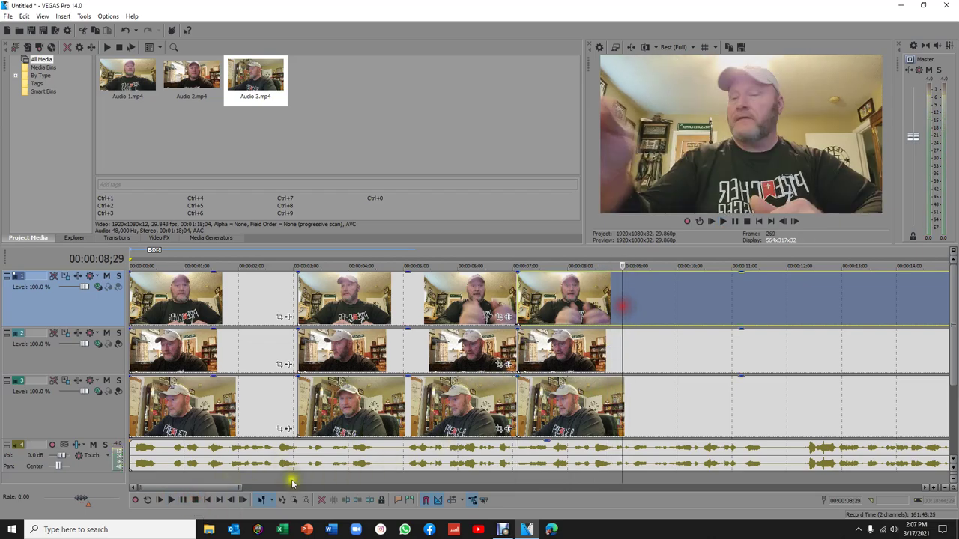
pyautogui.click(172, 501)
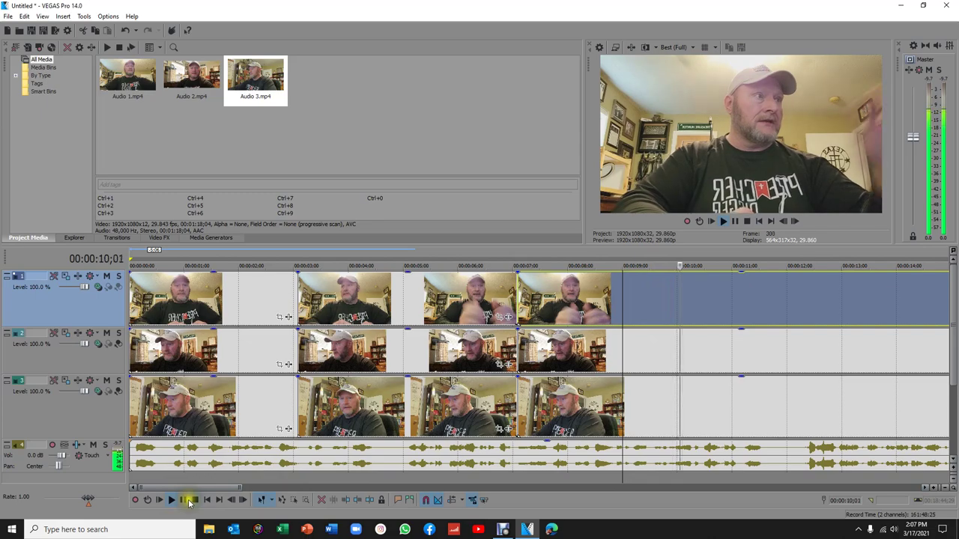
# - Split the video clips on all three video tracks at 00:00:09;15
pyautogui.click(650, 412)
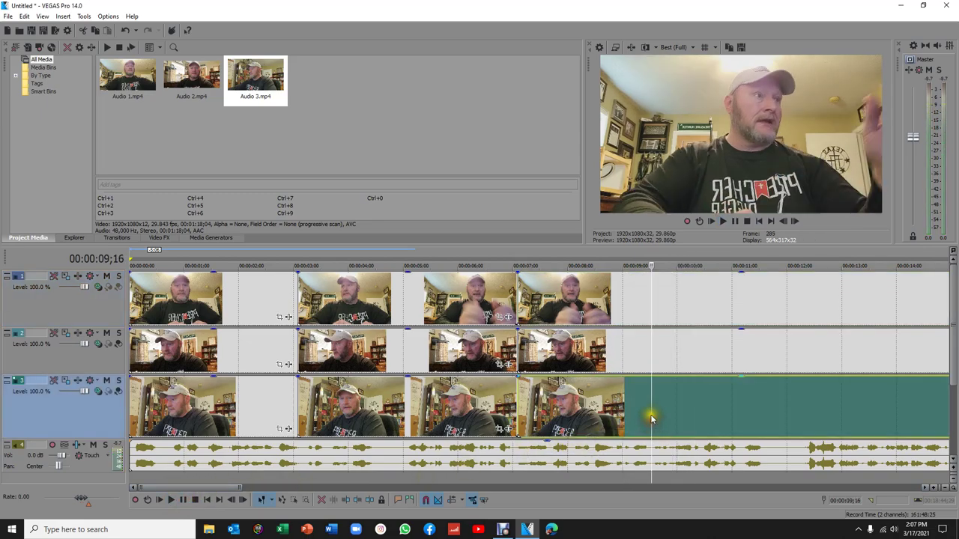
pyautogui.hotkey('ctrl', 'v')
pyautogui.click(649, 349)
pyautogui.hotkey('ctrl', 'v')
pyautogui.click(648, 307)
pyautogui.hotkey('ctrl', 'v')
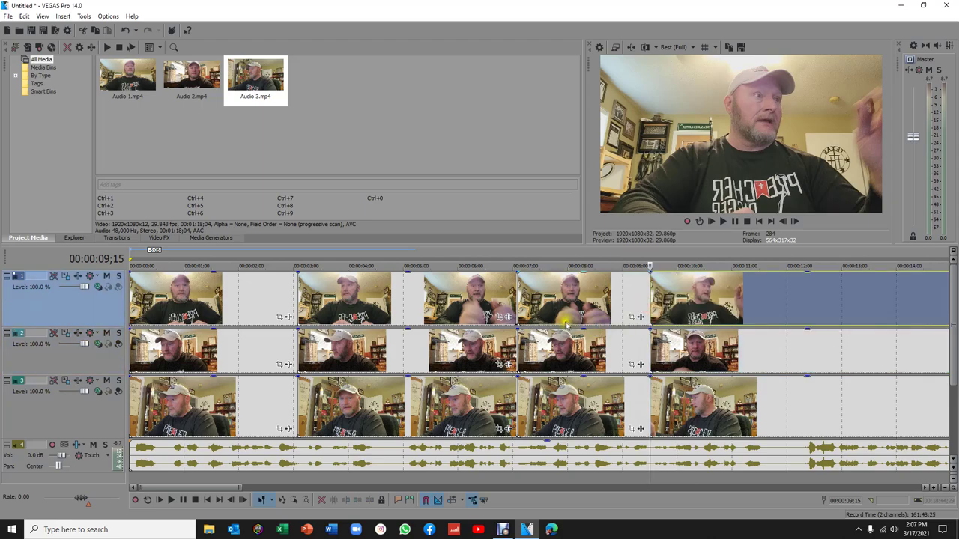
# - Replace the first video track's clip between 00:00:07;02 and 00:00:09;15 with the matching clip from the third video track
pyautogui.click(577, 306)
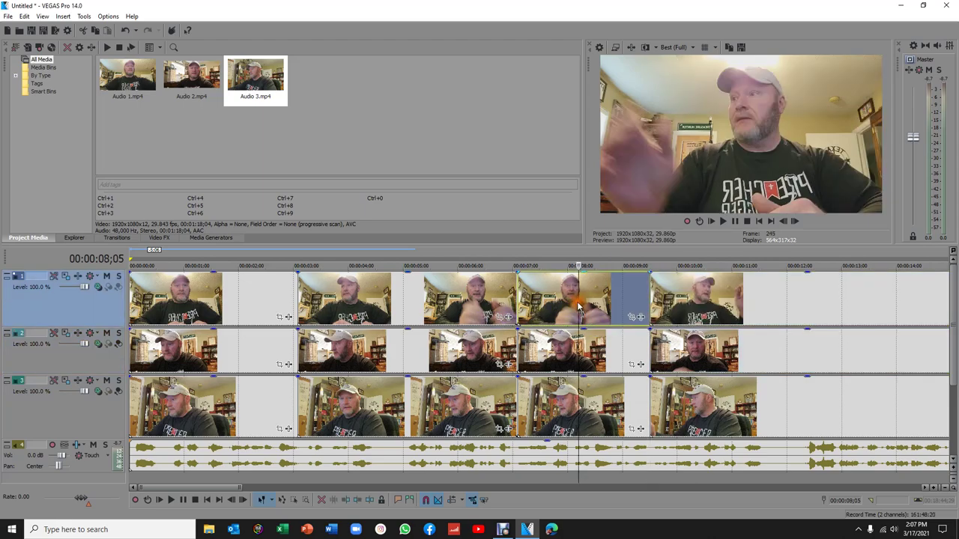
pyautogui.press('Delete')
pyautogui.click(563, 411)
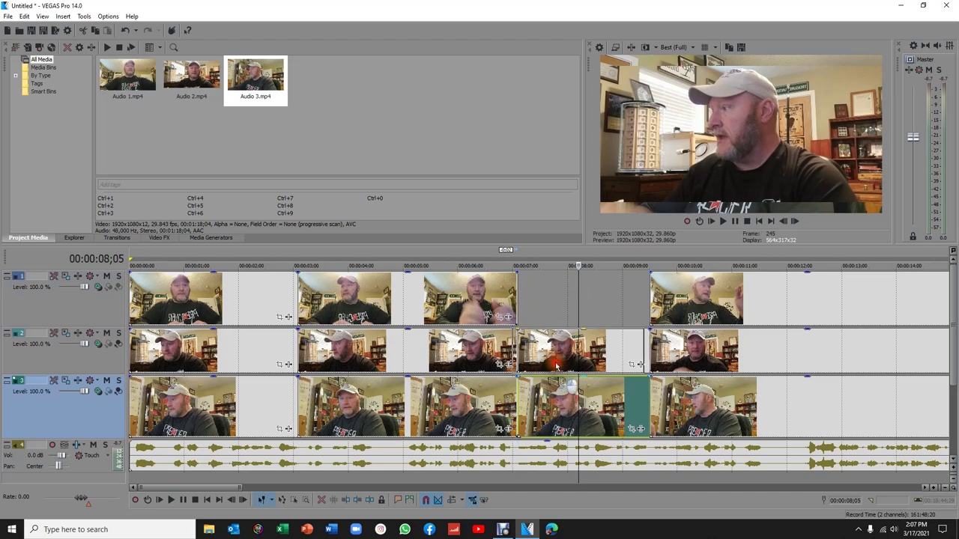
pyautogui.moveTo(564, 321); pyautogui.dragTo(562, 334)
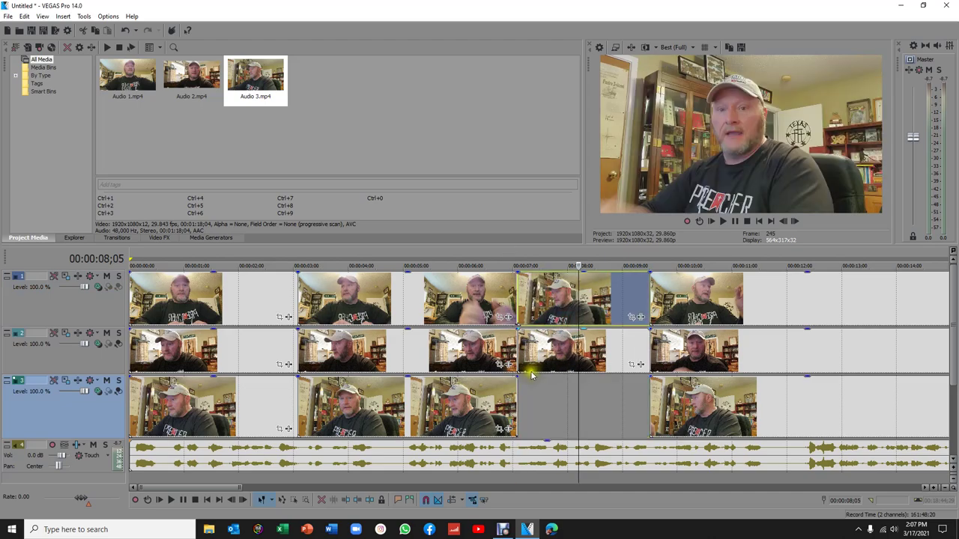
# - Delete all remaining clips before 00:00:09;15 on the second and third video tracks
pyautogui.press('Delete')
pyautogui.click(447, 352)
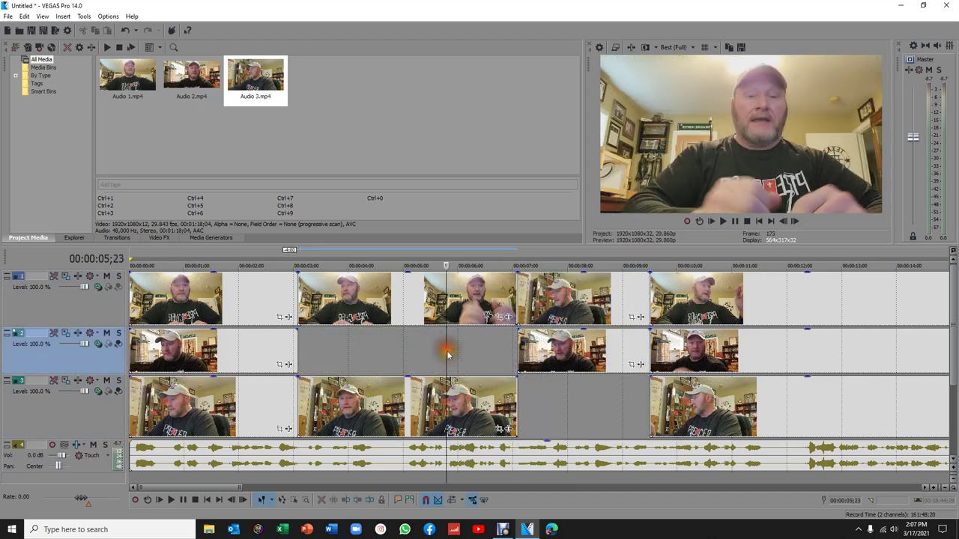
pyautogui.click(576, 356)
pyautogui.press('Delete')
pyautogui.click(412, 419)
pyautogui.press('Delete')
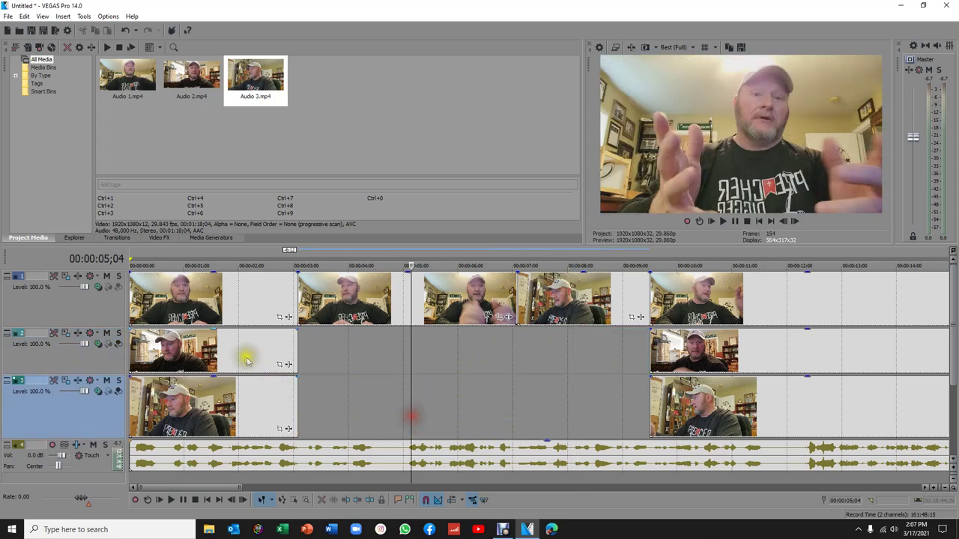
pyautogui.click(245, 357)
pyautogui.press('Delete')
pyautogui.click(216, 411)
pyautogui.press('Delete')
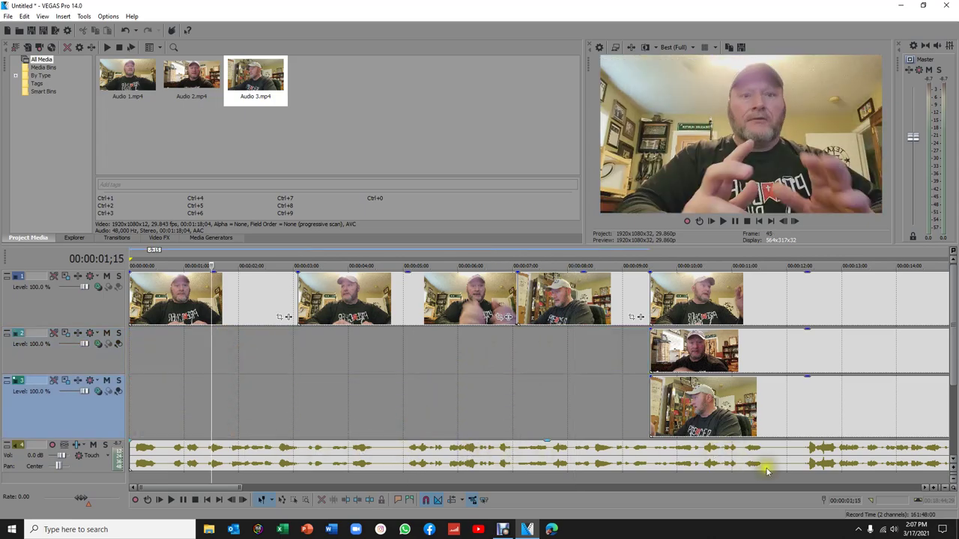
# - Split the video clips on all three video tracks at 00:00:12;09
pyautogui.click(933, 488)
pyautogui.click(933, 488)
pyautogui.click(933, 489)
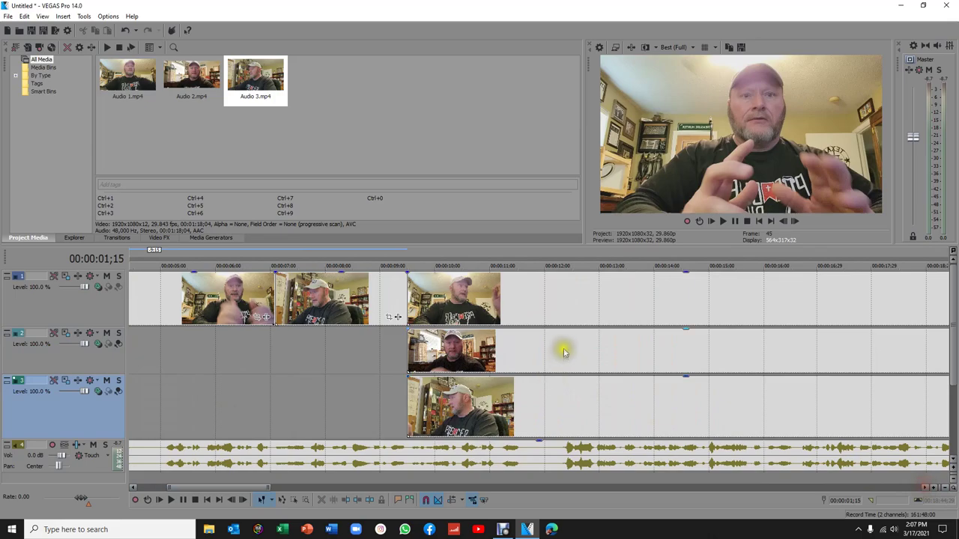
pyautogui.click(564, 318)
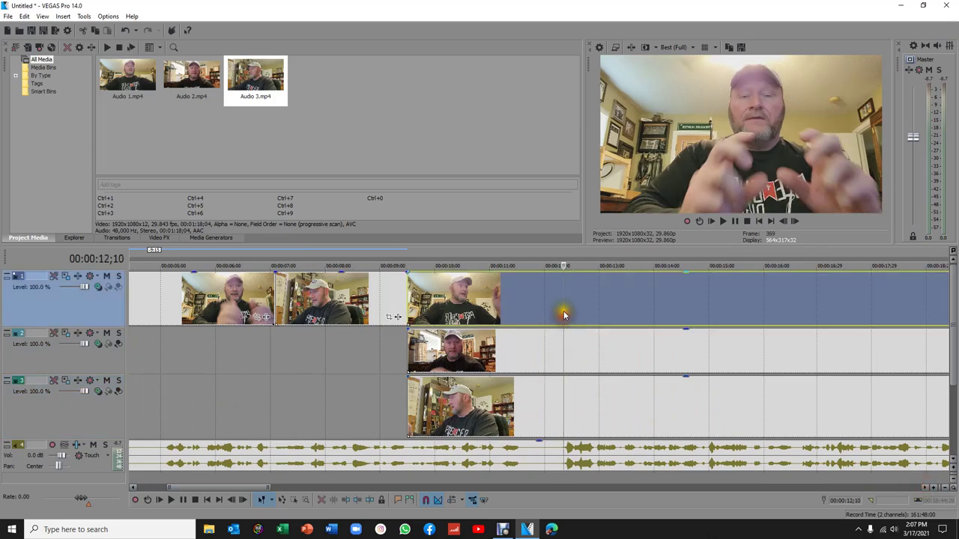
pyautogui.click(560, 362)
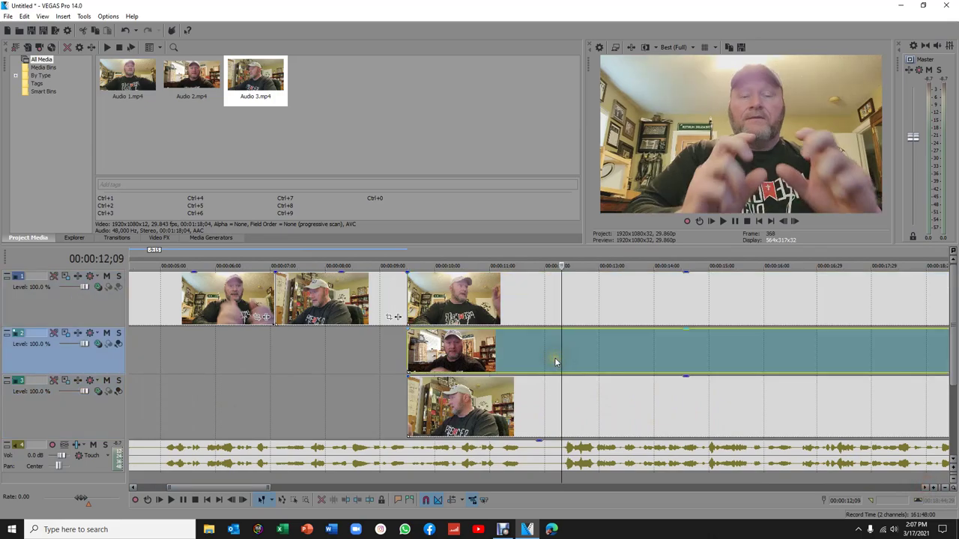
pyautogui.hotkey('ctrl', 'v')
pyautogui.click(561, 306)
pyautogui.hotkey('ctrl', 'v')
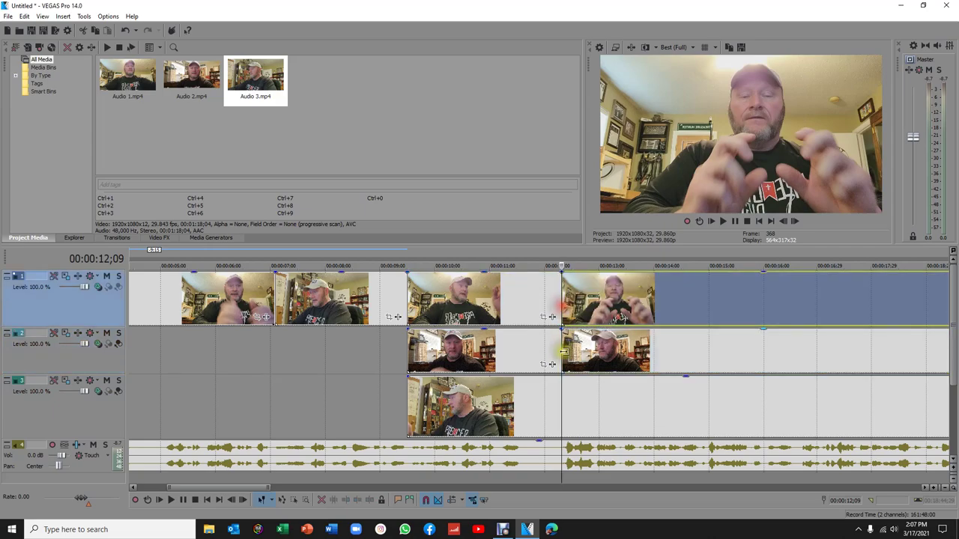
pyautogui.click(560, 407)
pyautogui.hotkey('ctrl', 'v')
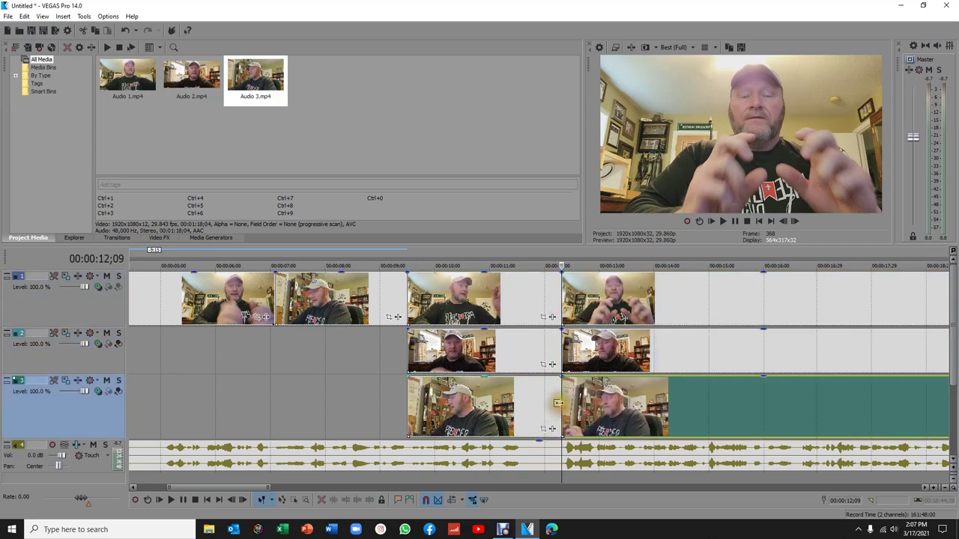
# - Replace the first track's clip between 00:00:09;15 and 00:00:12;09 with the second track's clip, and delete the third track's matching clip
pyautogui.click(497, 303)
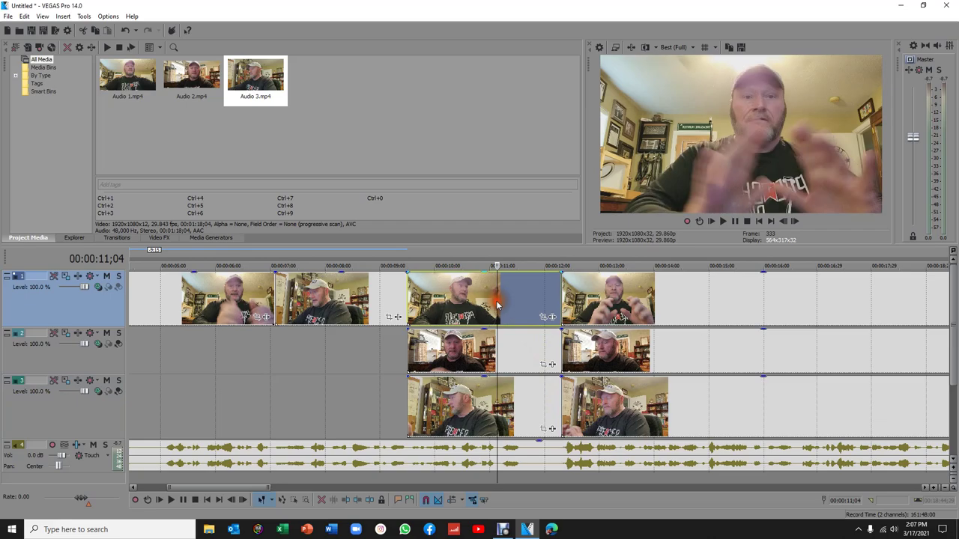
pyautogui.press('Delete')
pyautogui.click(460, 363)
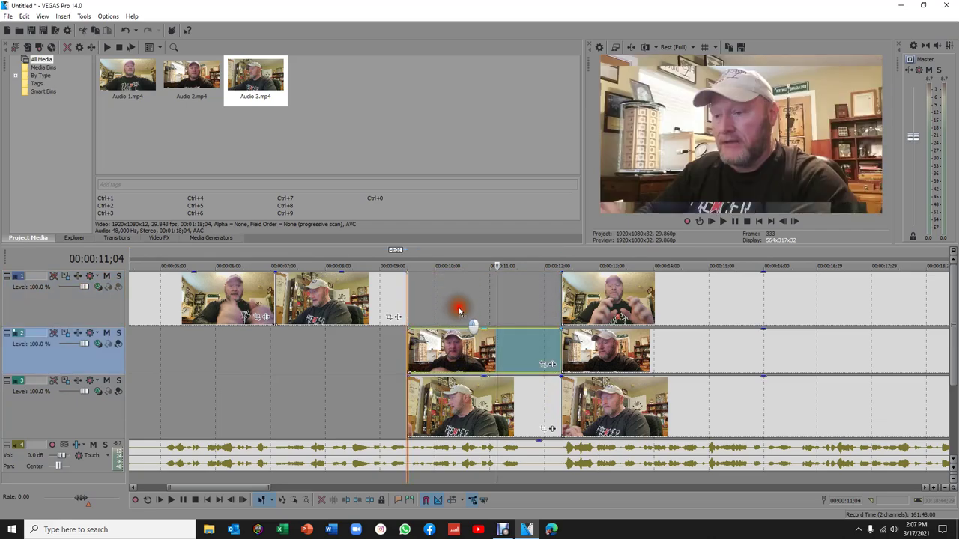
pyautogui.moveTo(459, 309); pyautogui.dragTo(459, 310)
pyautogui.click(459, 404)
pyautogui.press('Delete')
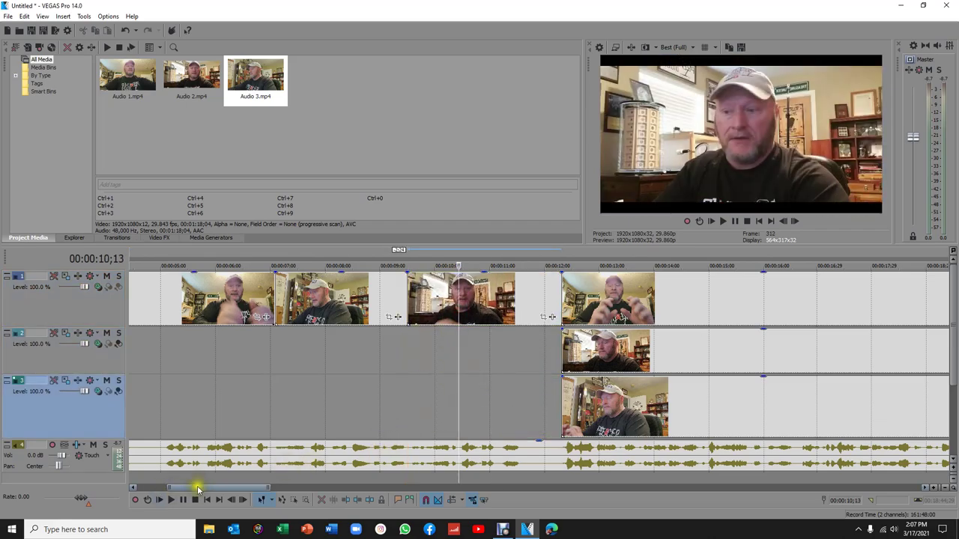
# - Play the edited sequence from the start and again from 00:00:04;28 to review the camera changes
pyautogui.moveTo(205, 489); pyautogui.dragTo(143, 489)
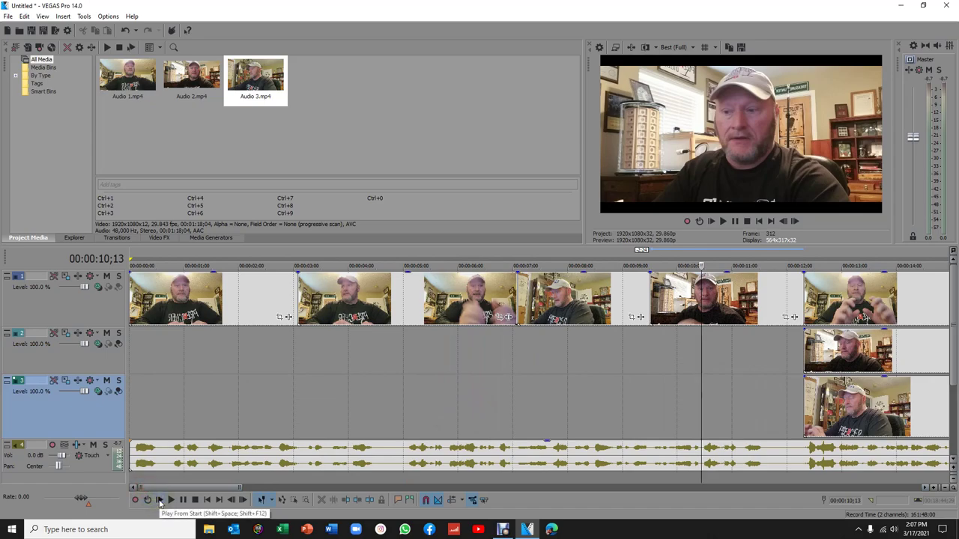
pyautogui.click(159, 502)
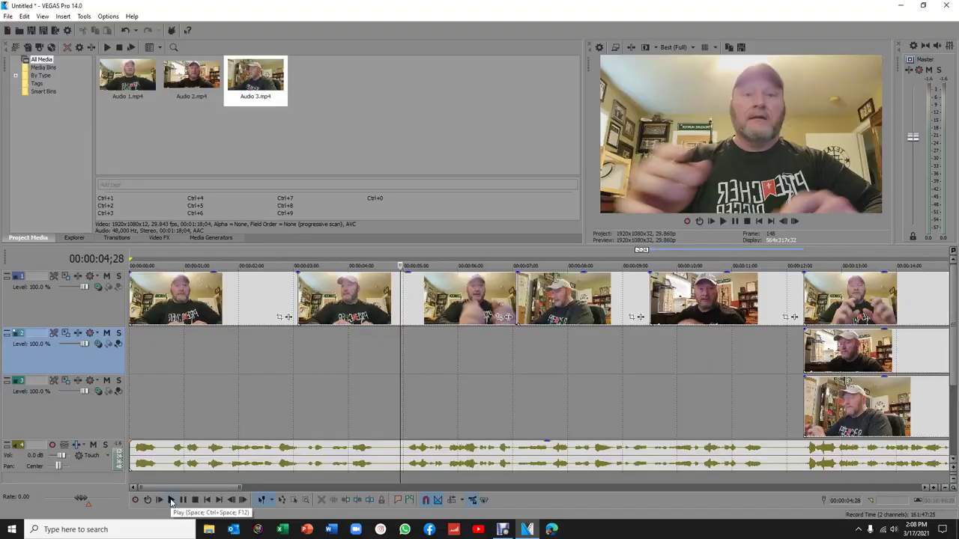
pyautogui.click(172, 500)
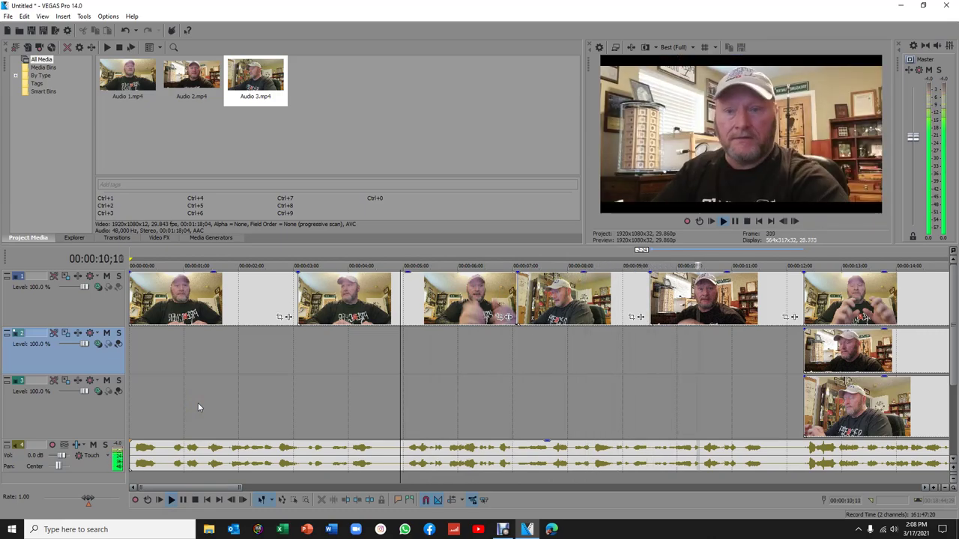
pyautogui.click(193, 500)
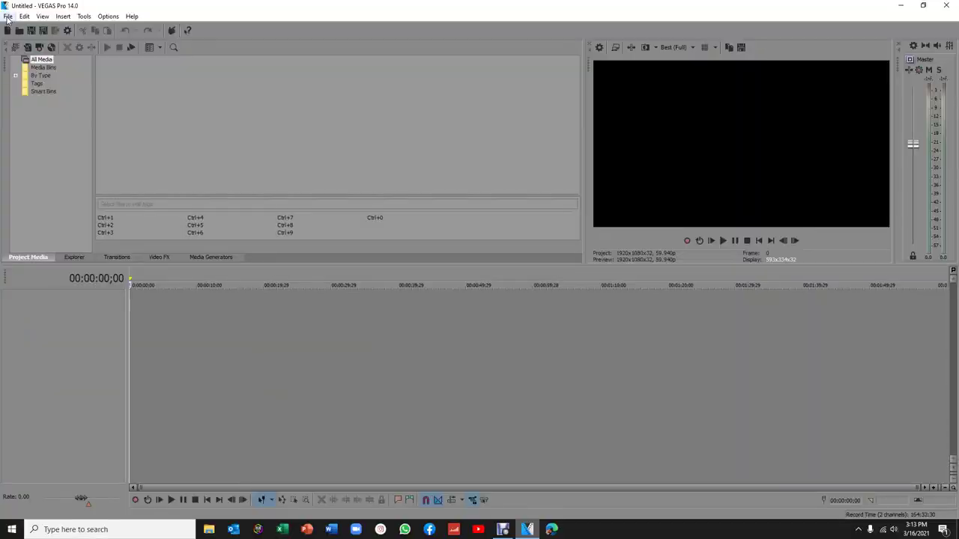
# - Open the project Episode 133 Barbers & Indians.veg from the Episode 133 Barbers & Indians folder
pyautogui.click(7, 16)
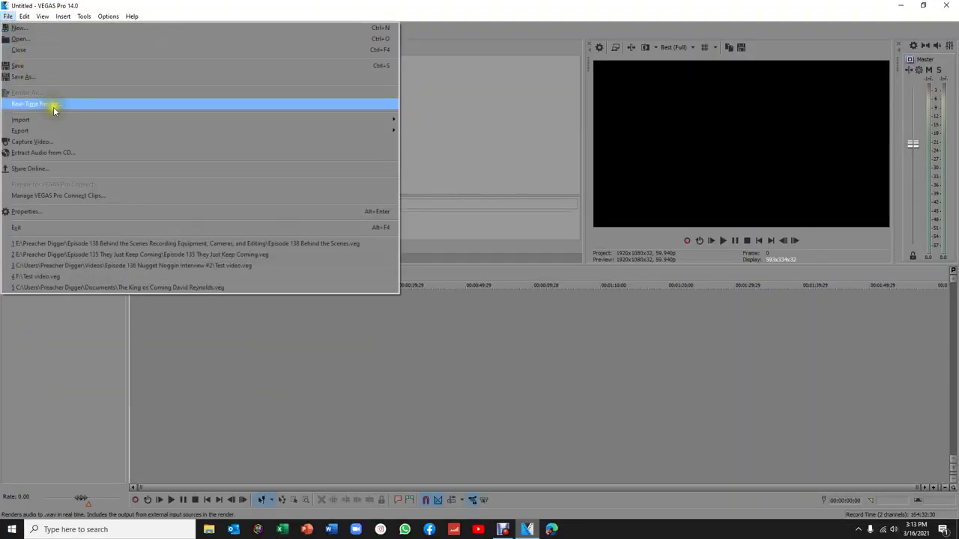
pyautogui.click(219, 38)
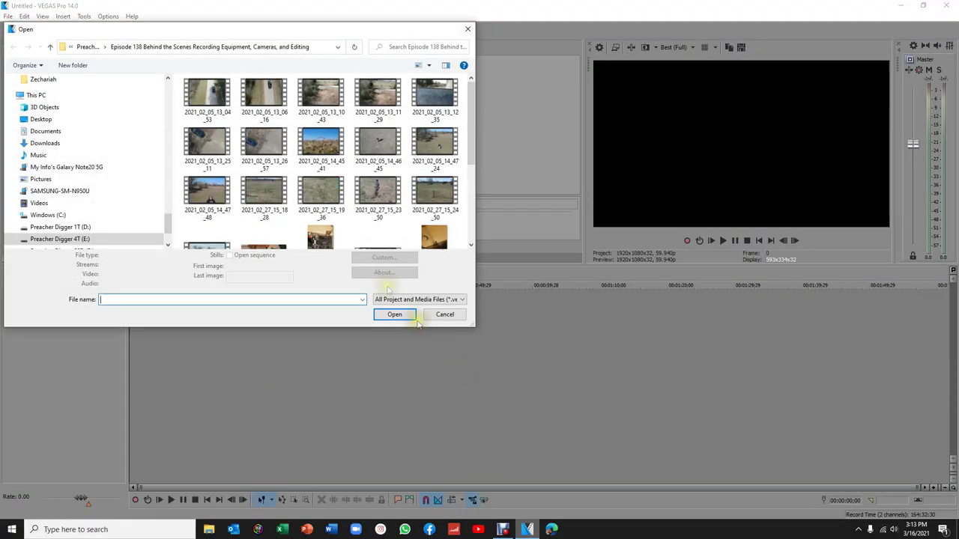
pyautogui.click(87, 47)
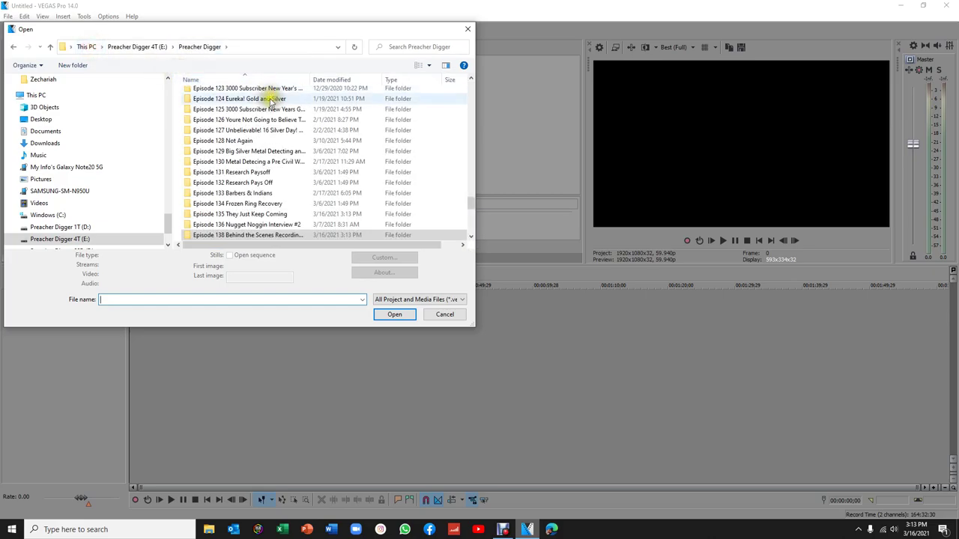
pyautogui.scroll(-3, 253, 131)
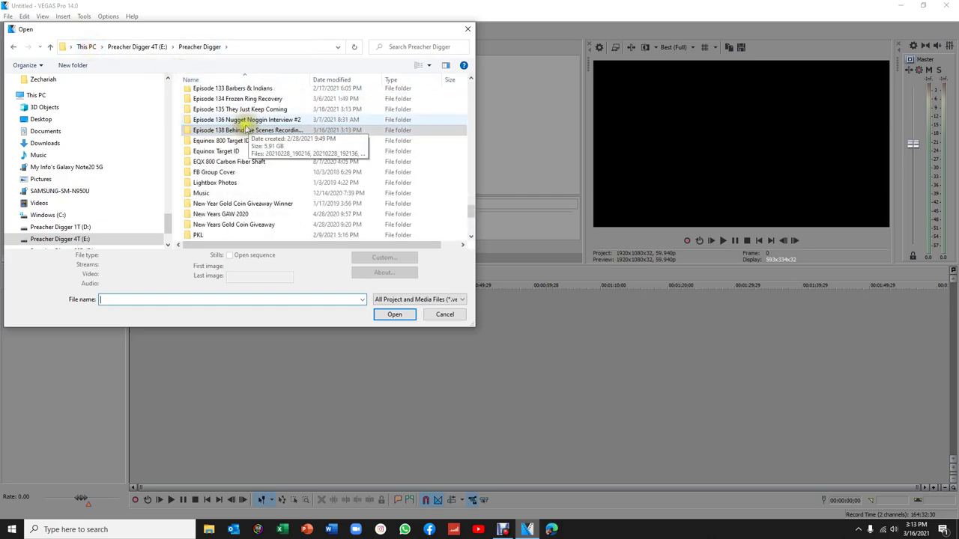
pyautogui.scroll(3, 253, 126)
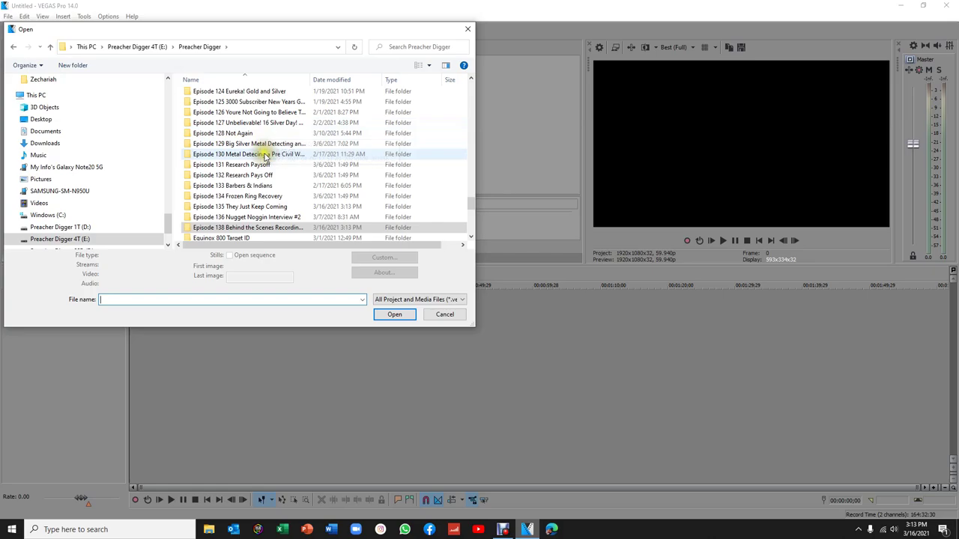
pyautogui.doubleClick(272, 187)
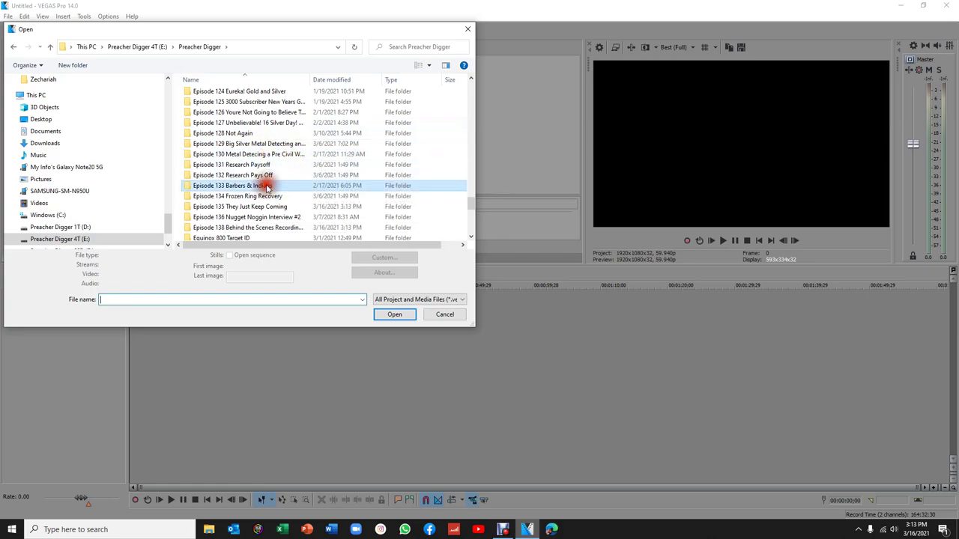
pyautogui.moveTo(475, 95); pyautogui.dragTo(449, 176)
pyautogui.doubleClick(436, 171)
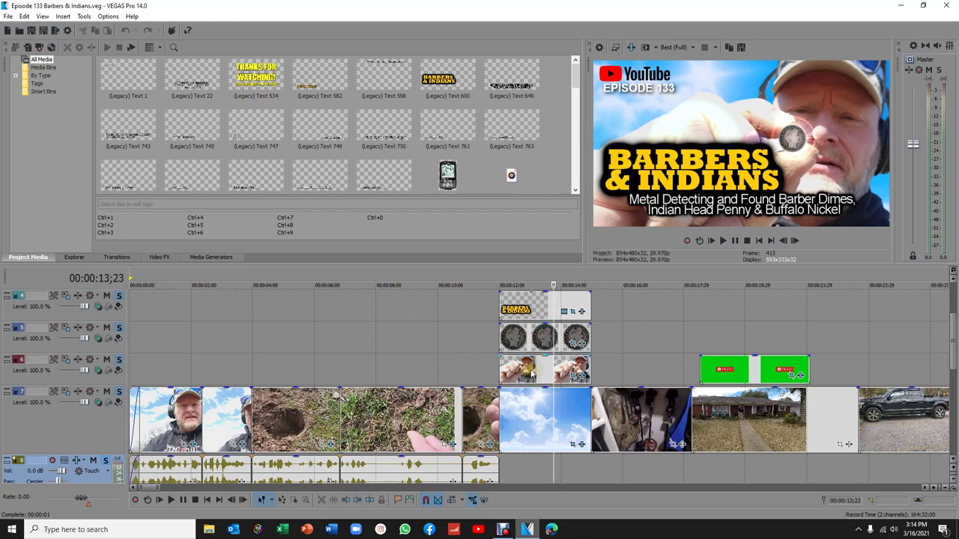
# - Examine the stacked title-card layers on tracks 1 to 5, including the coin image, the text layers and the YouTube logo
pyautogui.click(534, 341)
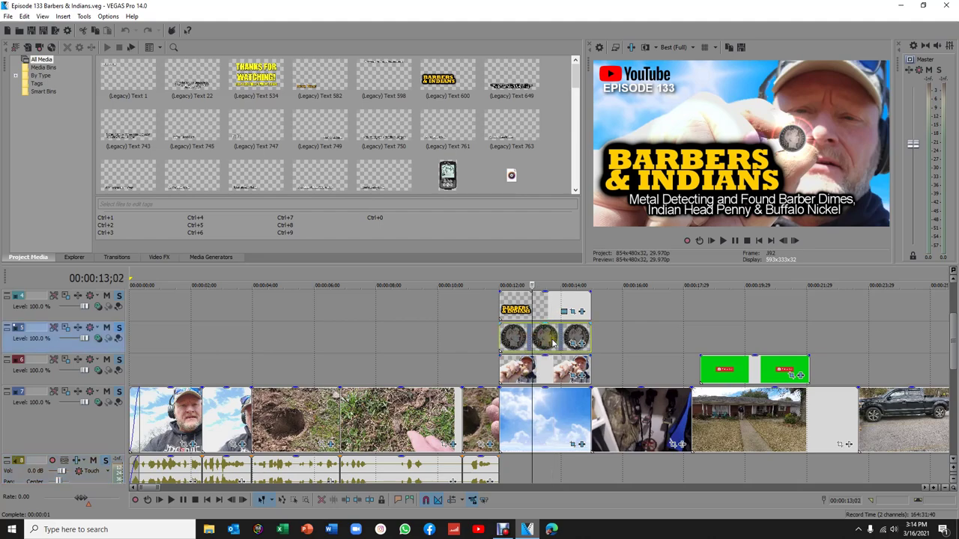
pyautogui.click(546, 307)
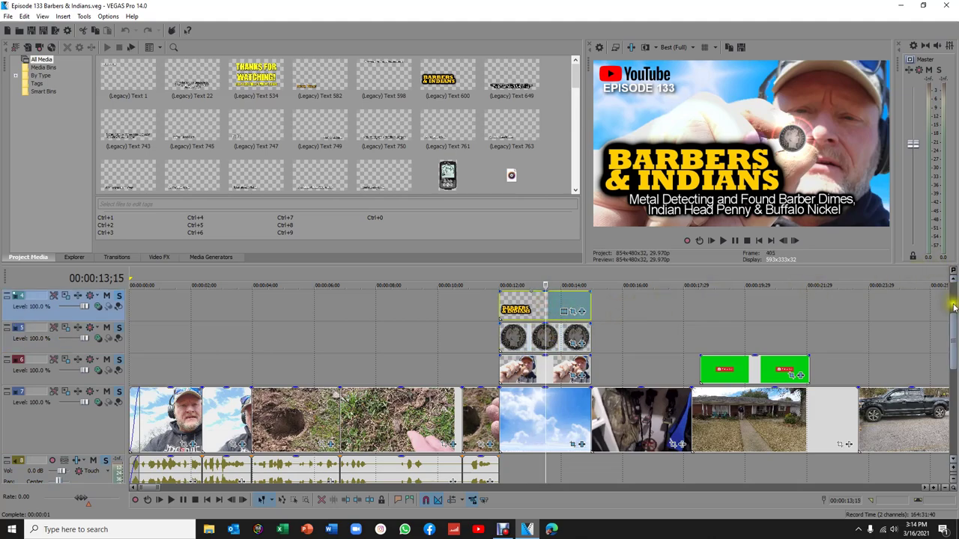
pyautogui.moveTo(951, 322); pyautogui.dragTo(942, 297)
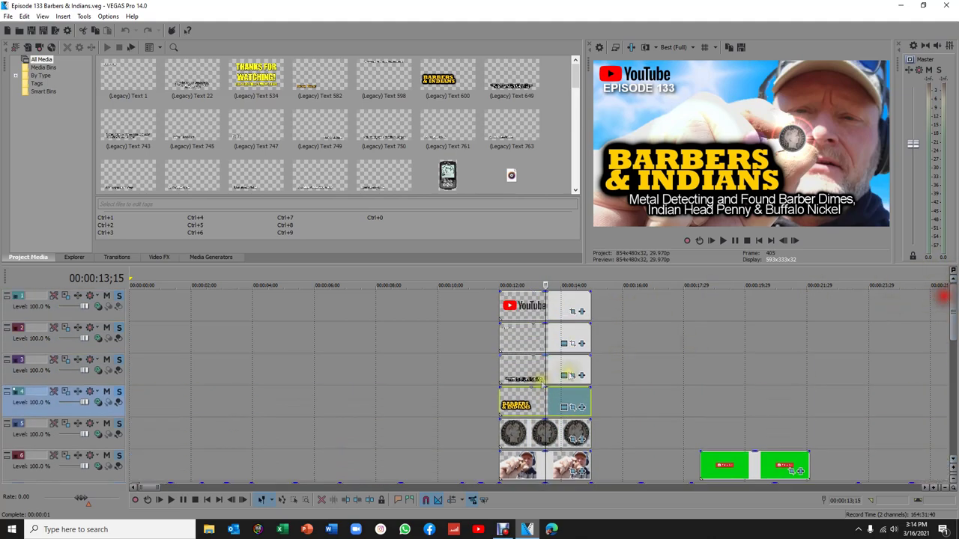
pyautogui.click(512, 371)
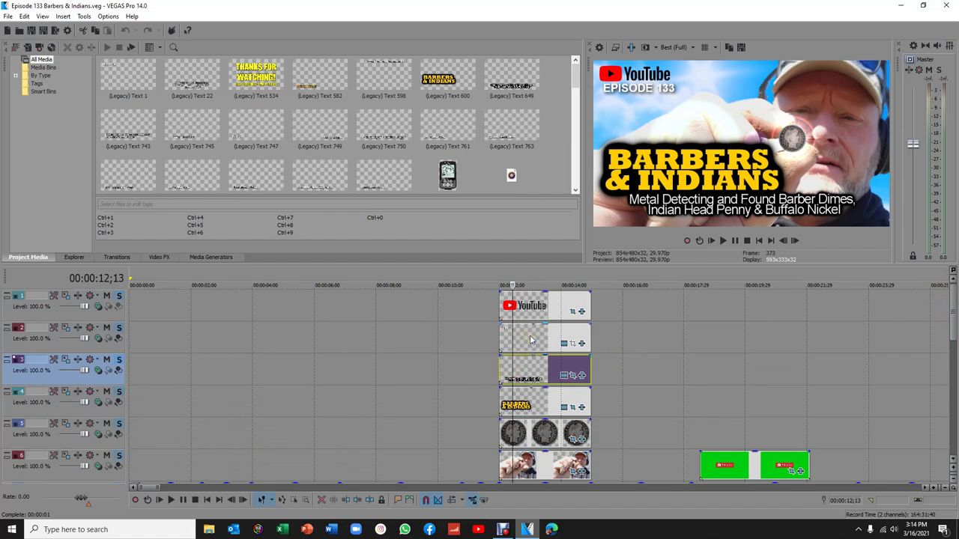
pyautogui.click(530, 341)
pyautogui.click(524, 309)
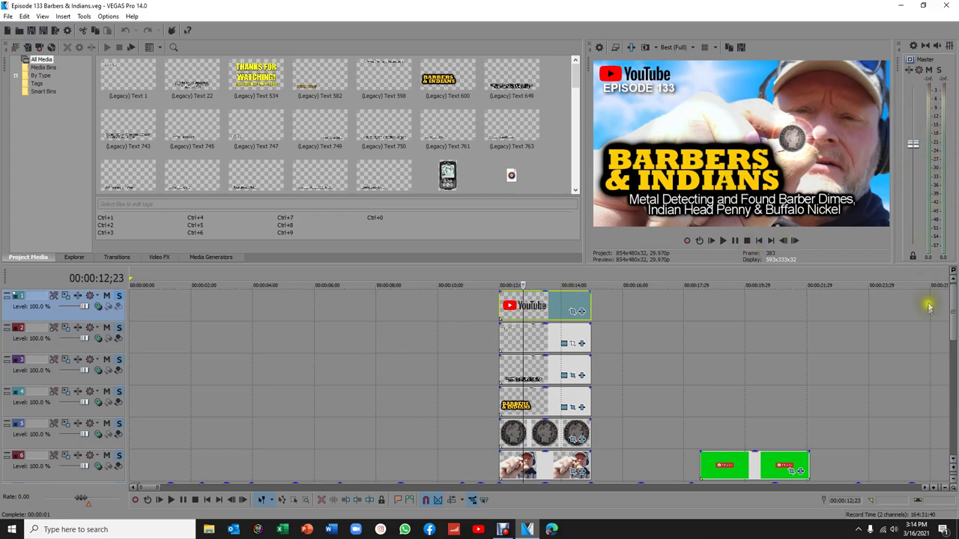
# - Examine the main video, voice and music tracks, and play the section around the music fade-out, stopping at 00:02:01;29
pyautogui.moveTo(952, 316); pyautogui.dragTo(949, 369)
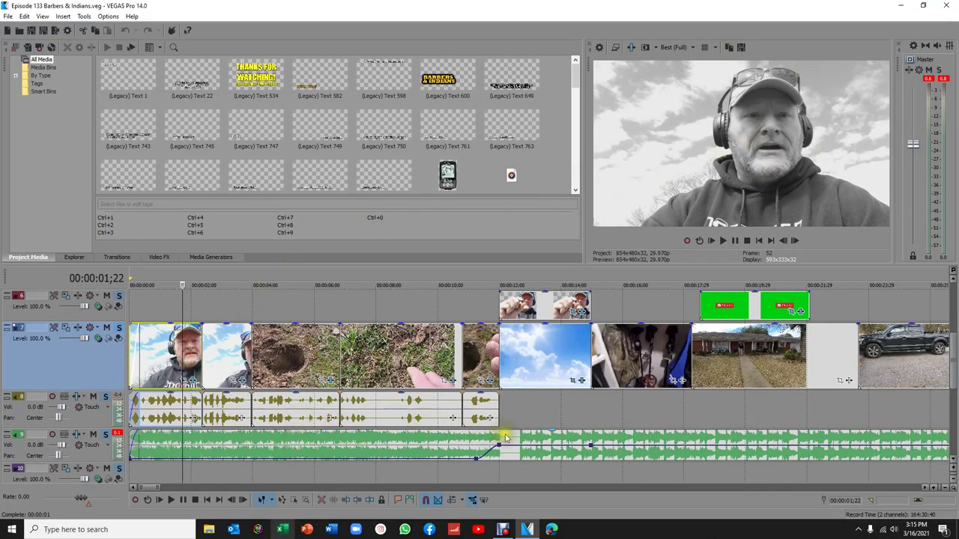
pyautogui.click(545, 414)
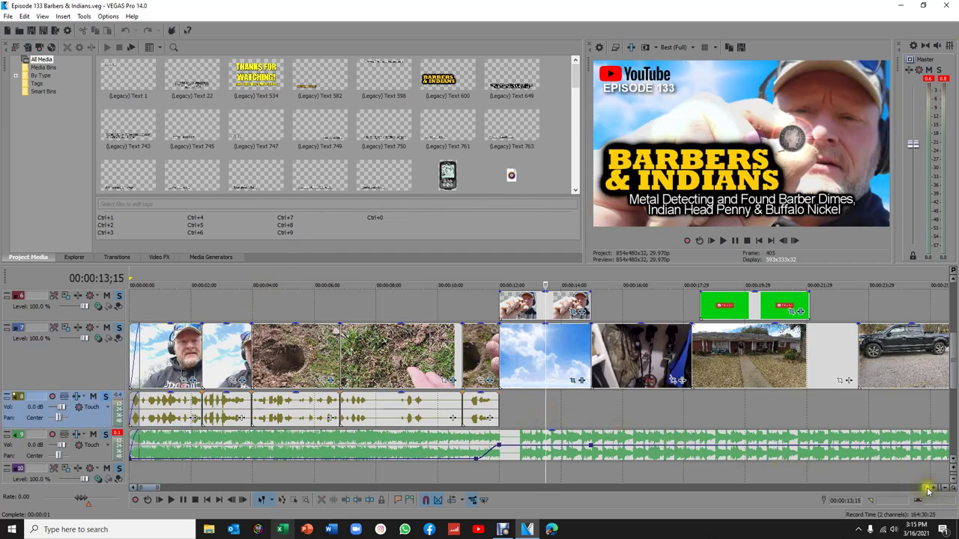
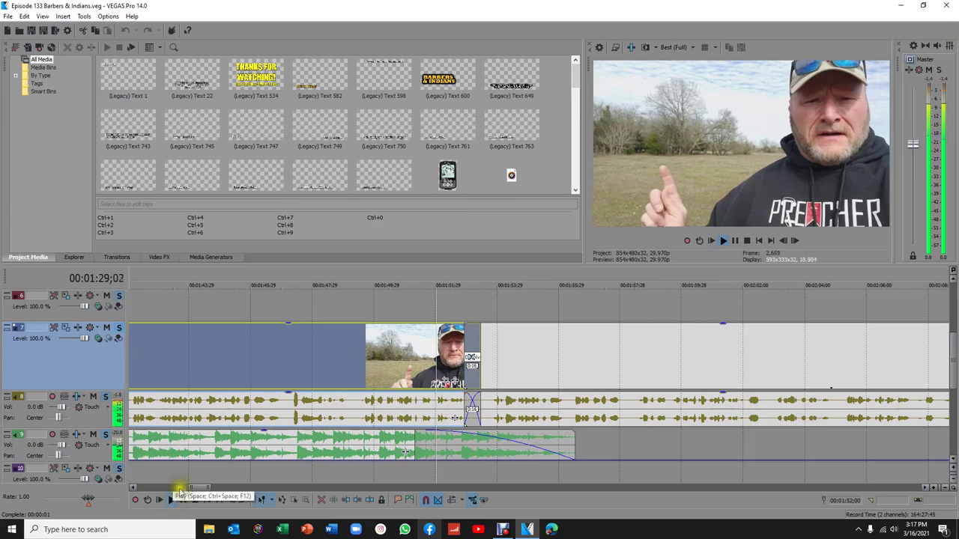
pyautogui.click(258, 466)
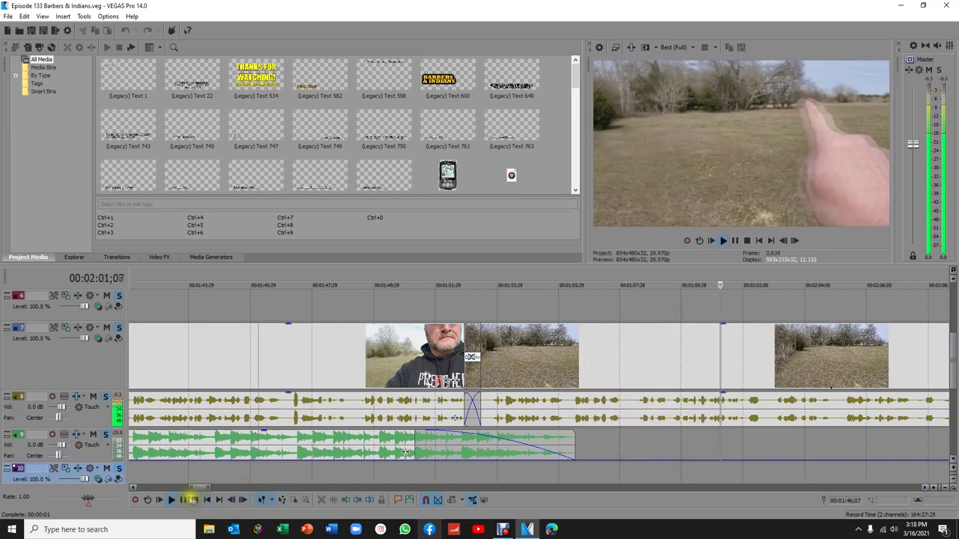
pyautogui.click(201, 498)
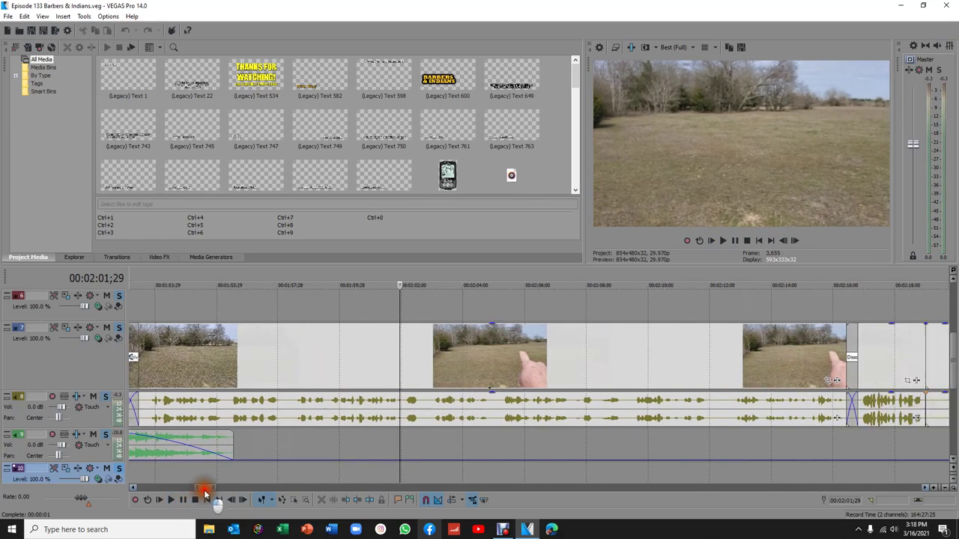
# - Play the multiple-angle field footage from 00:02:16;05 and follow the cuts between drone, ground-level and close-up clips
pyautogui.moveTo(206, 496); pyautogui.dragTo(214, 492)
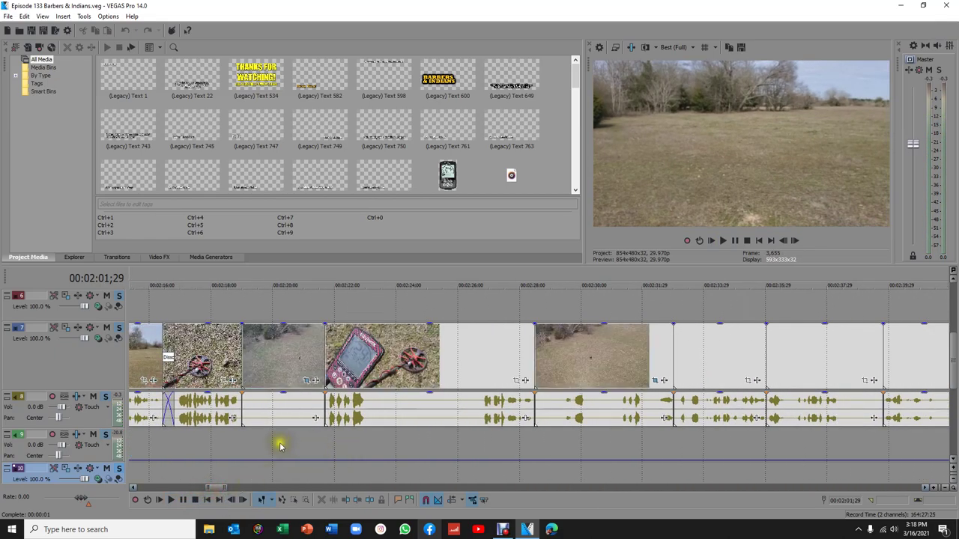
pyautogui.click(154, 447)
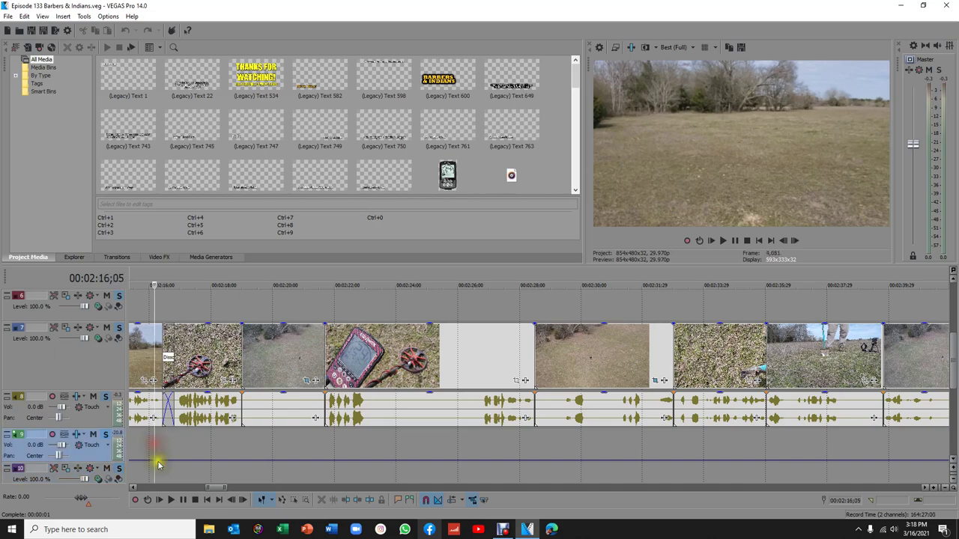
pyautogui.click(171, 500)
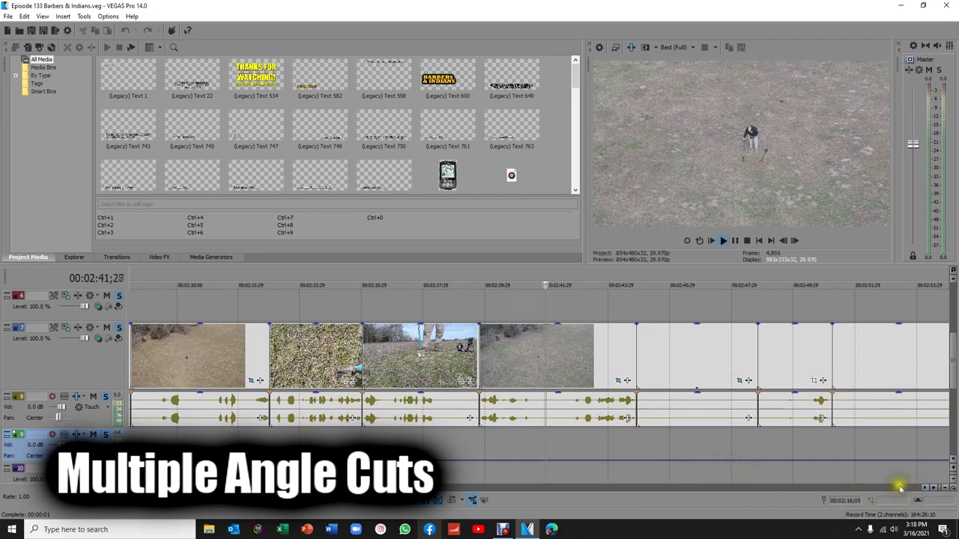
pyautogui.click(914, 489)
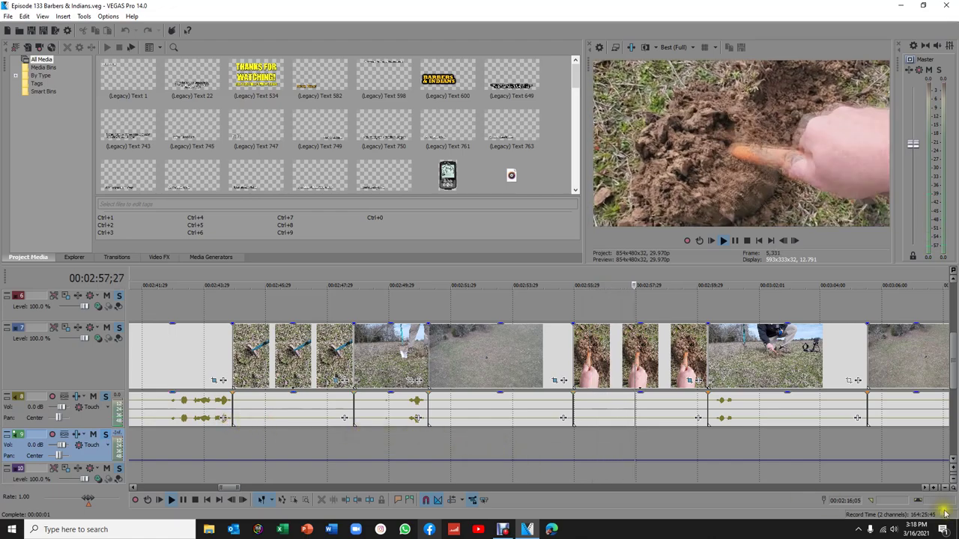
pyautogui.hscroll(3, 871, 479)
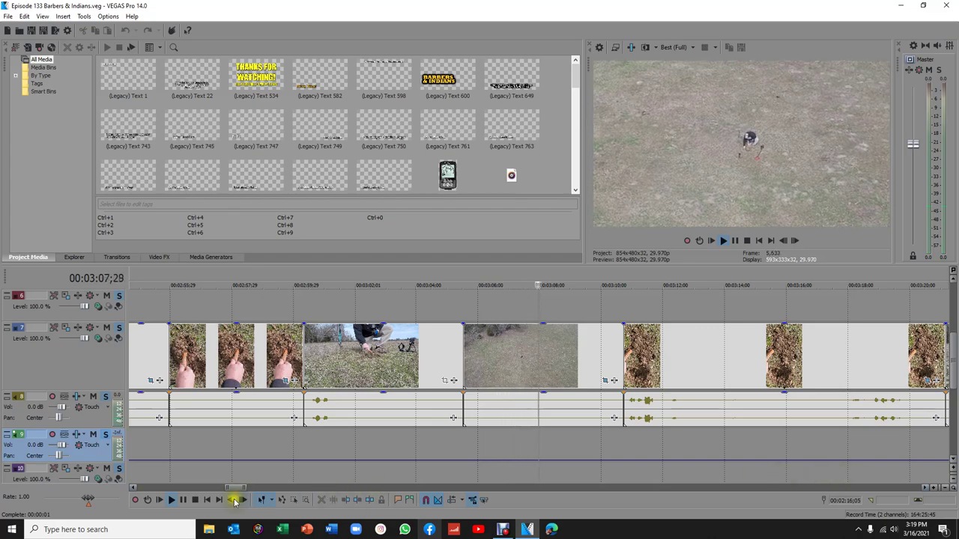
pyautogui.click(899, 489)
pyautogui.click(898, 490)
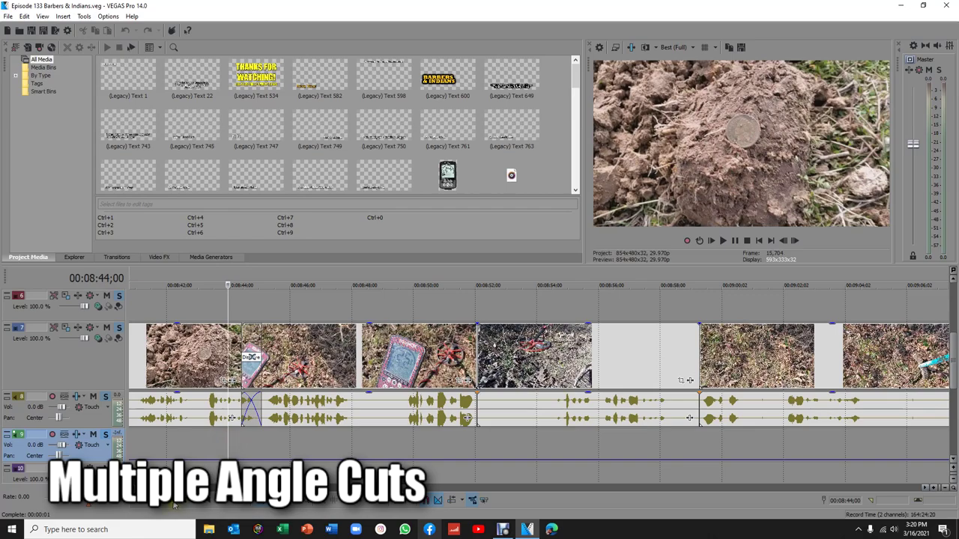
# - Play the detecting and digging angle cuts from 00:08:44;00, then from 00:09:48;06
pyautogui.press('space')
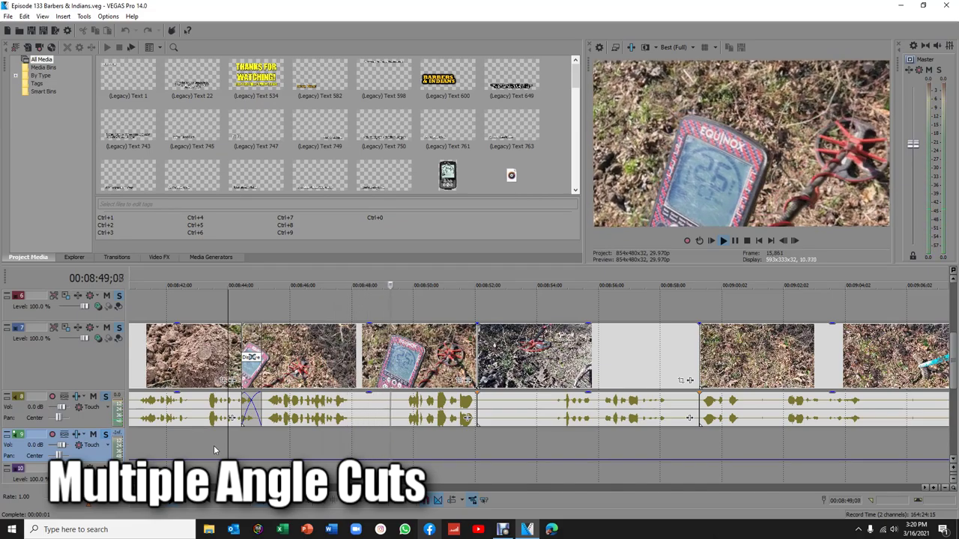
pyautogui.click(896, 492)
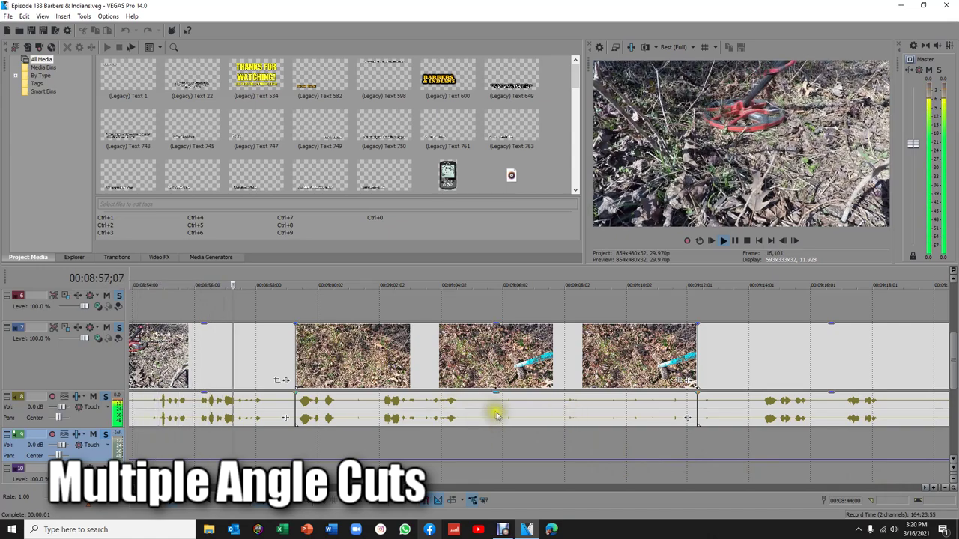
pyautogui.click(867, 490)
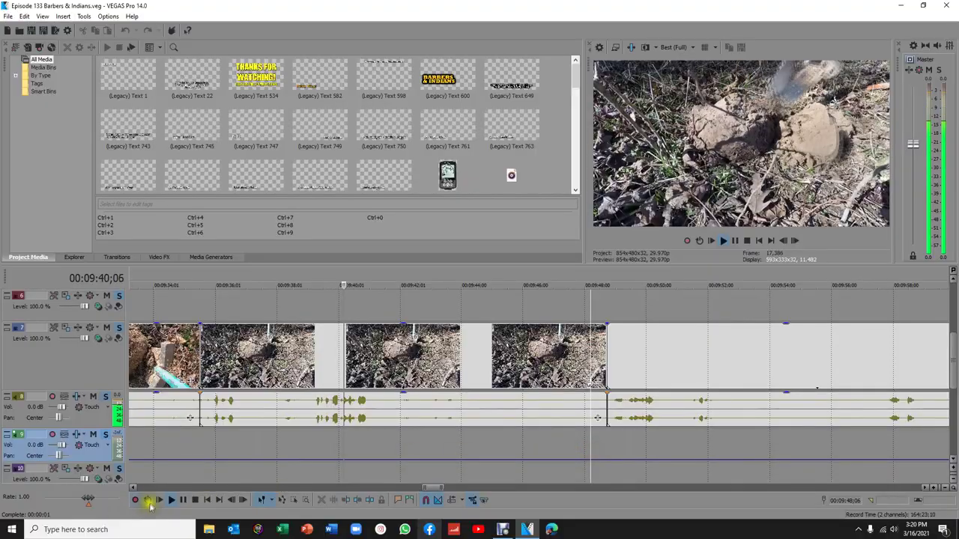
pyautogui.click(171, 501)
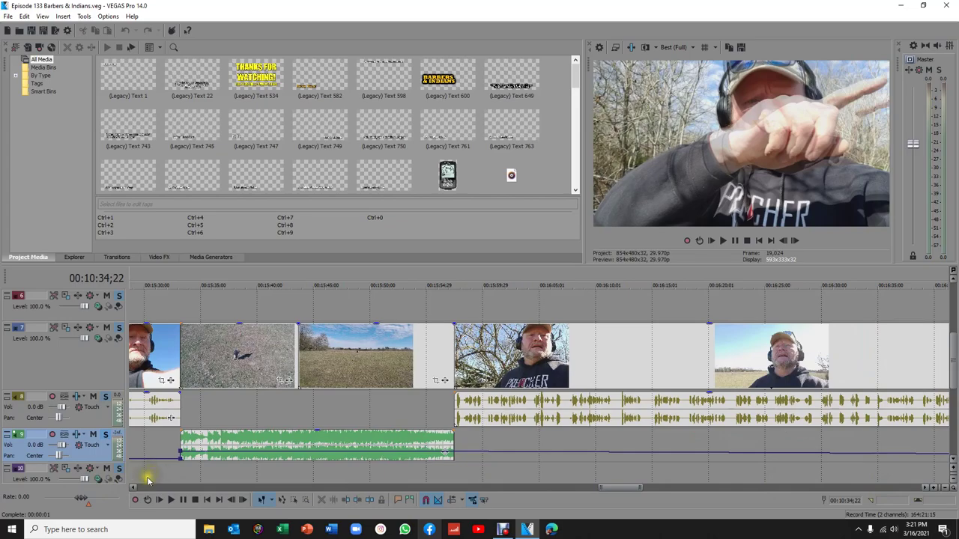
# - Play from 00:15:29;18 to review the change from the talking clip to the drone and field footage with music
pyautogui.click(147, 477)
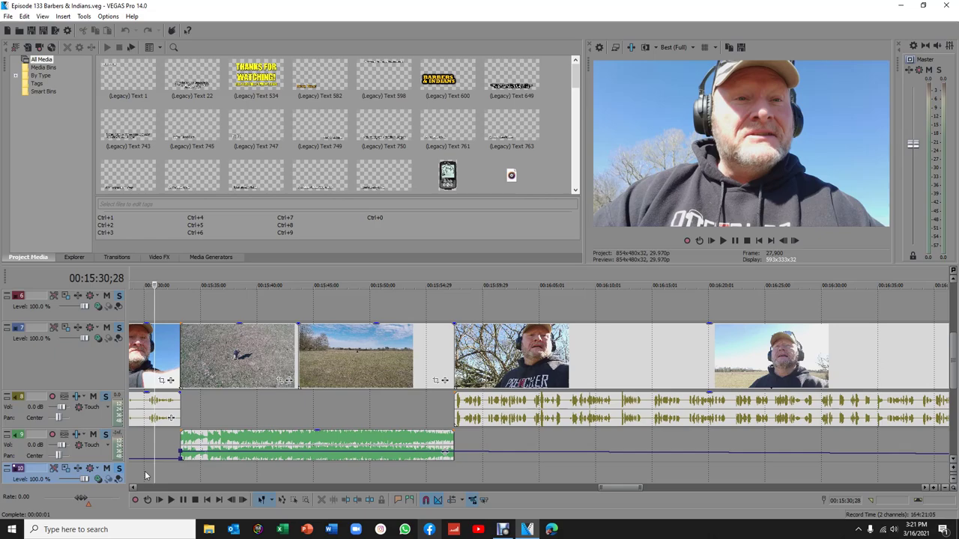
pyautogui.click(142, 470)
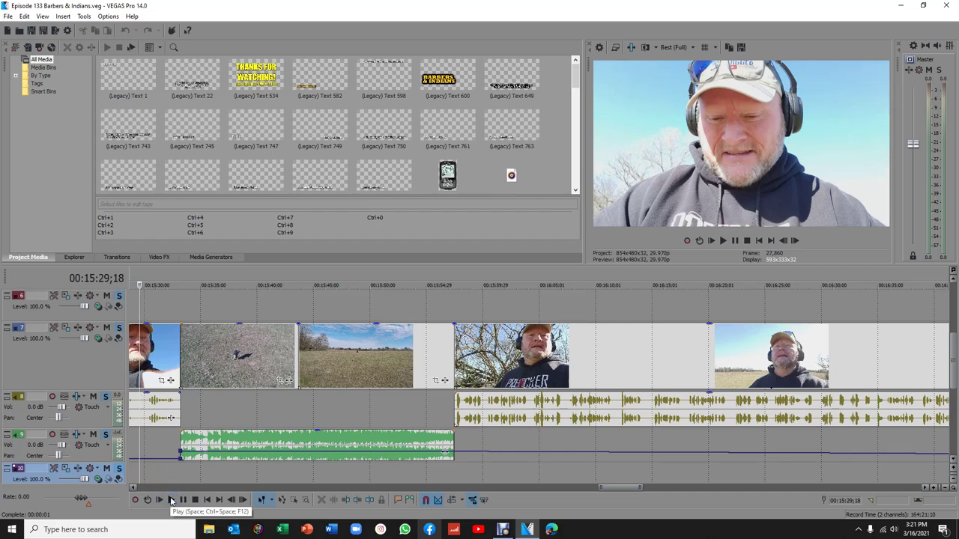
pyautogui.click(172, 501)
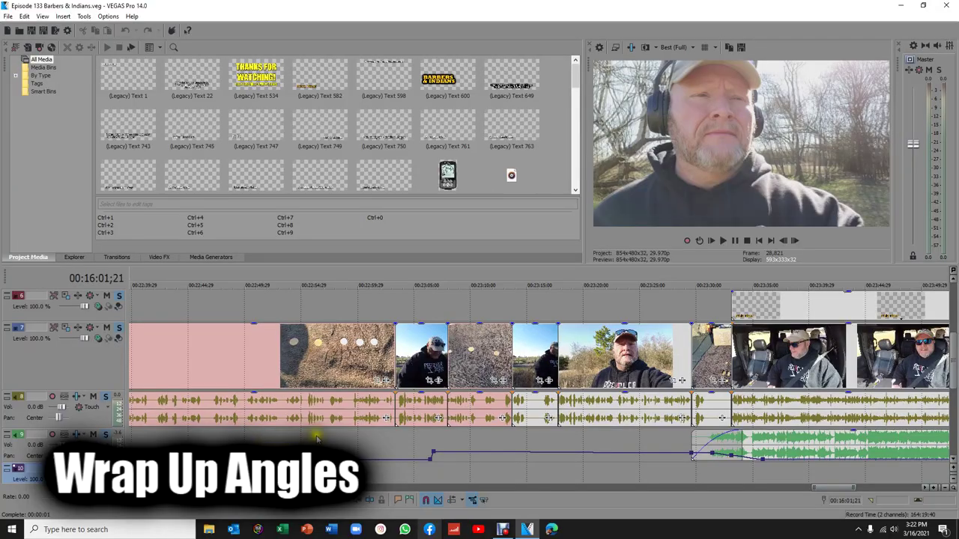
# - Play the wrap-up angles from the coin close-up clip, then move to the start of the closing music fade-in
pyautogui.click(320, 440)
pyautogui.press('space')
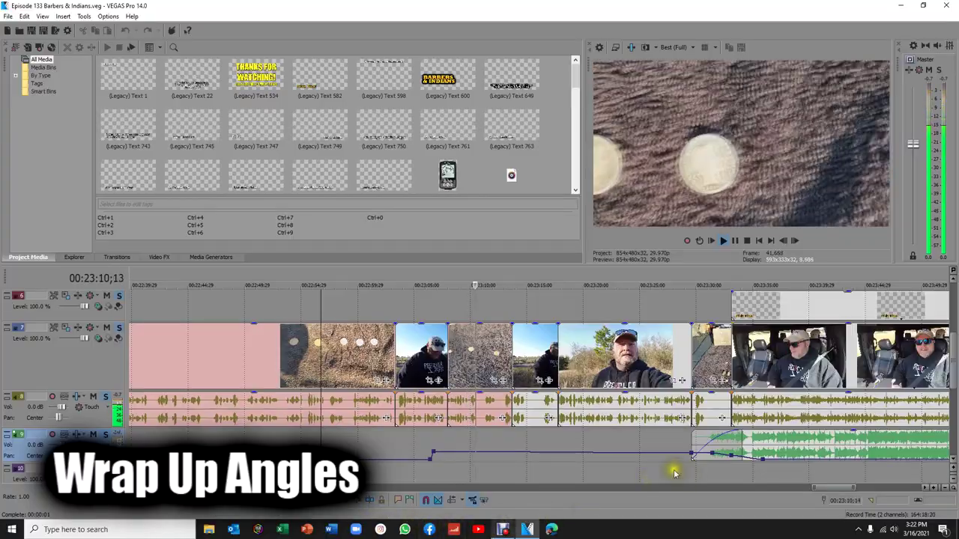
pyautogui.click(690, 457)
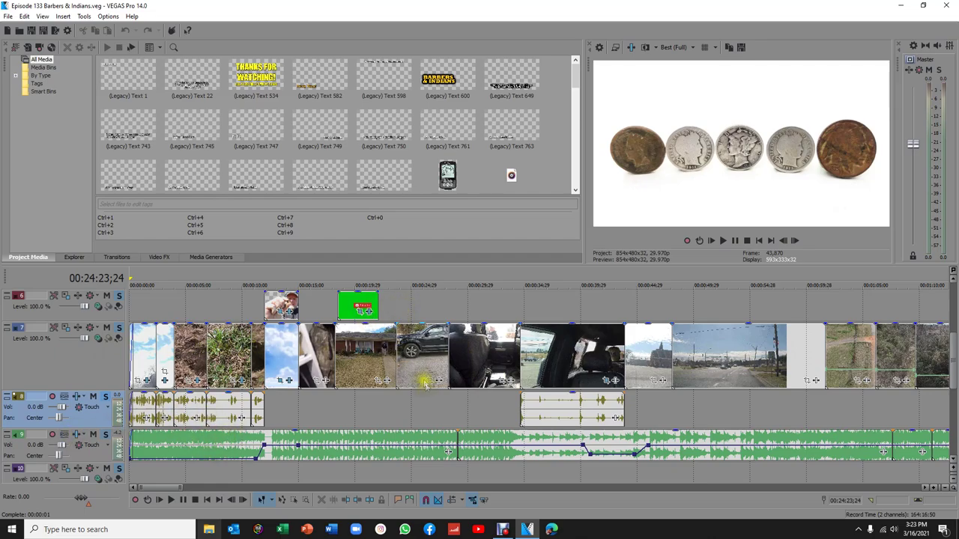
# - Play the opening field talk from 00:01:13;15, then play the section around the end of its background music
pyautogui.click(910, 488)
pyautogui.click(909, 487)
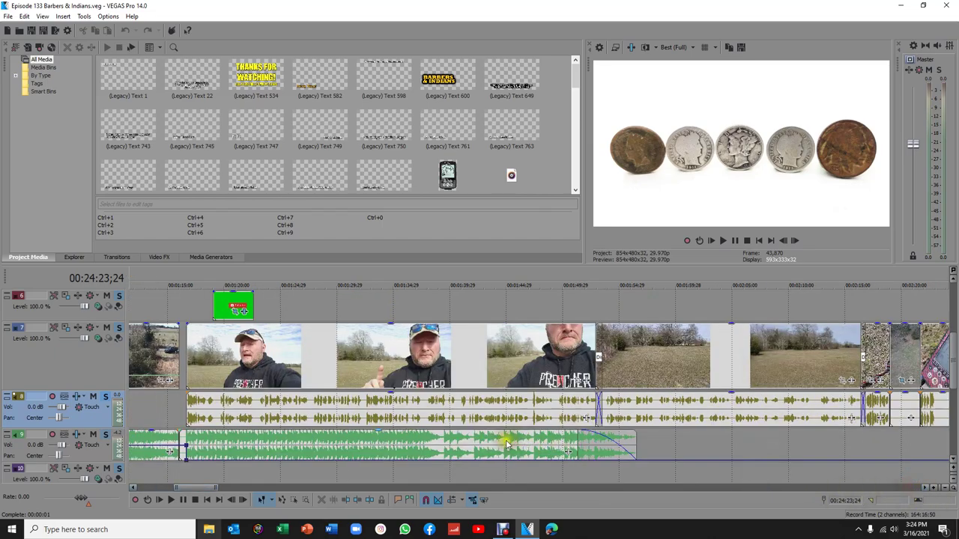
pyautogui.click(150, 412)
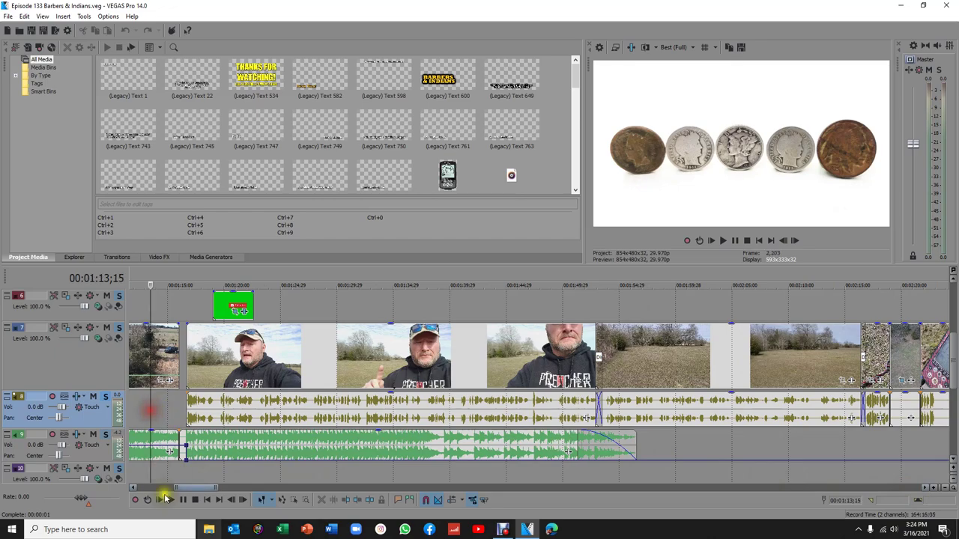
pyautogui.click(171, 501)
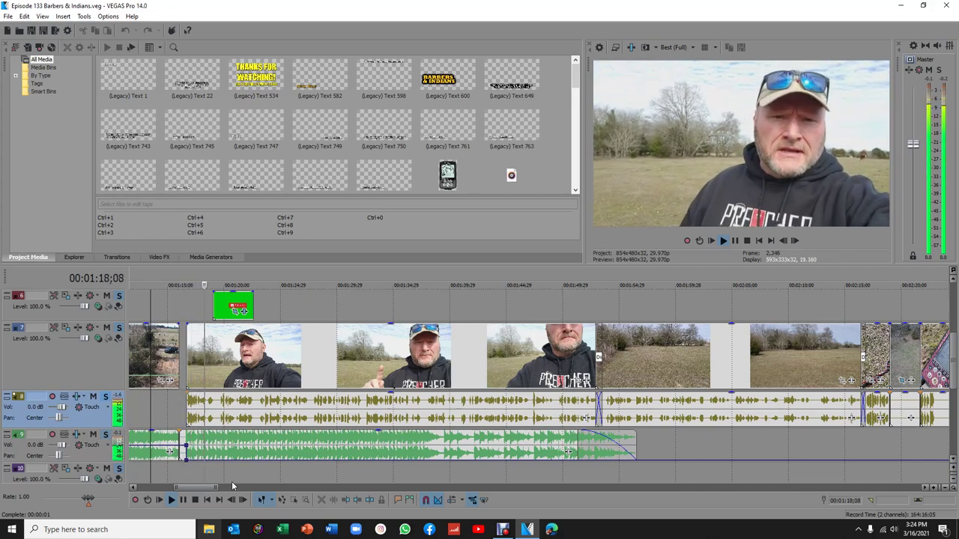
pyautogui.click(558, 471)
pyautogui.click(170, 501)
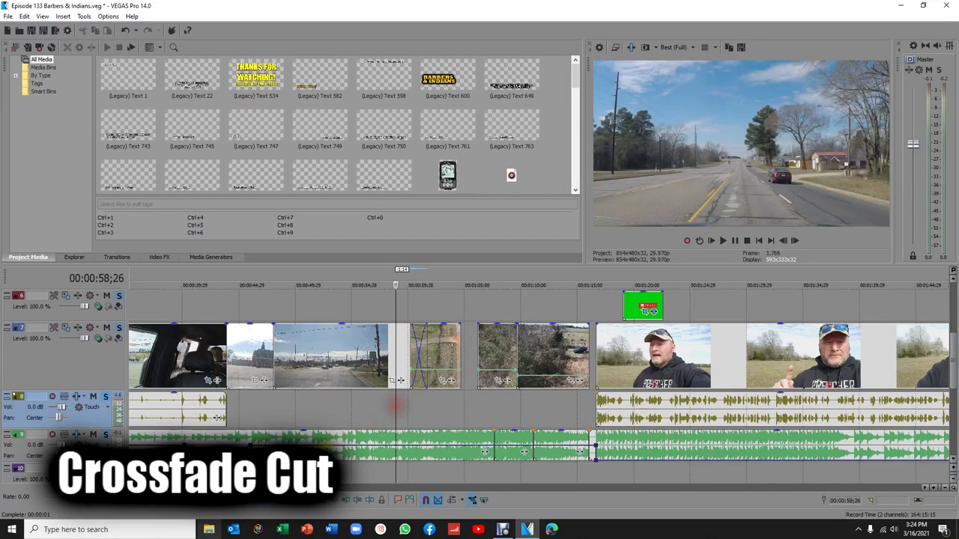
# - Play the crossfade between the road clip and the drone clip from 00:00:58;26
pyautogui.press('space')
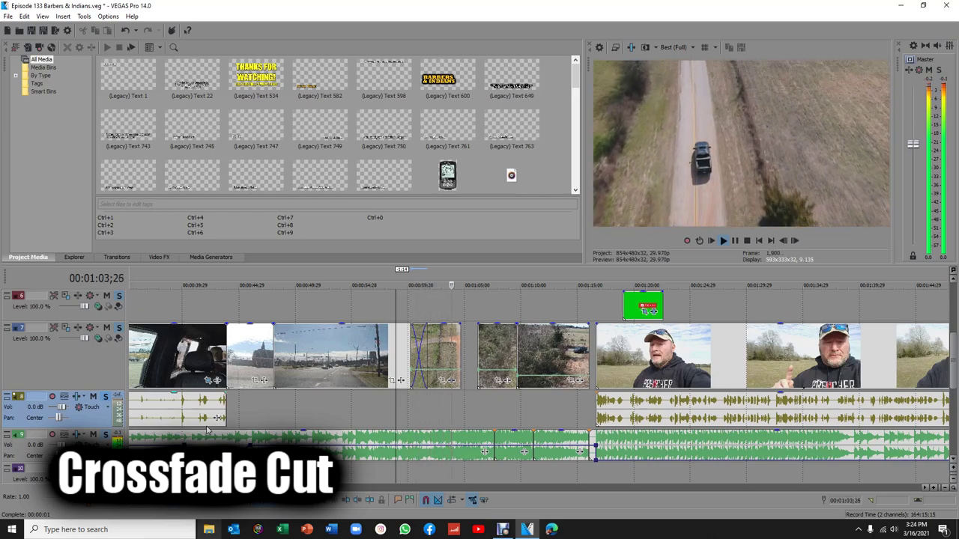
pyautogui.press('space')
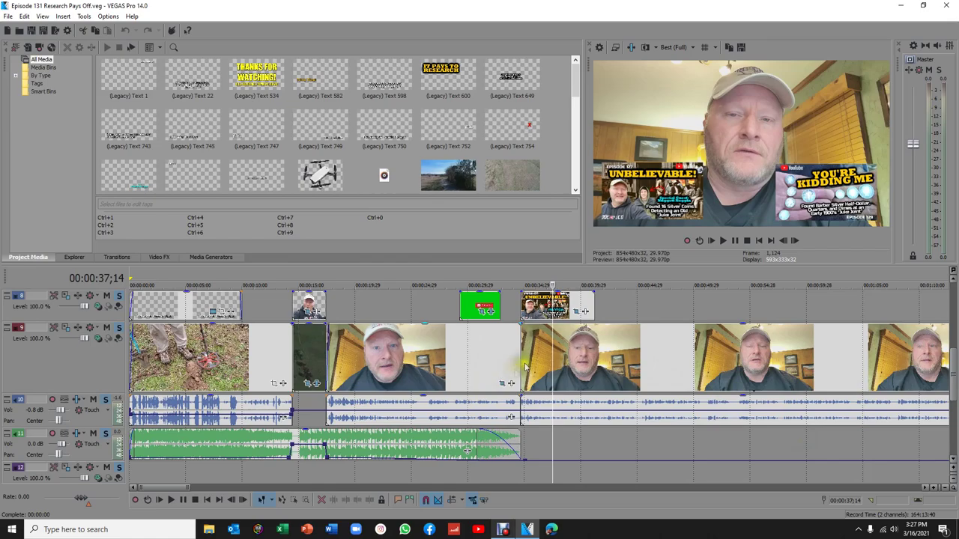
# - Select the second indoor talking clip on track 9 and examine the available transitions, including the Clock Wipe presets
pyautogui.click(594, 358)
pyautogui.moveTo(594, 358); pyautogui.dragTo(553, 357)
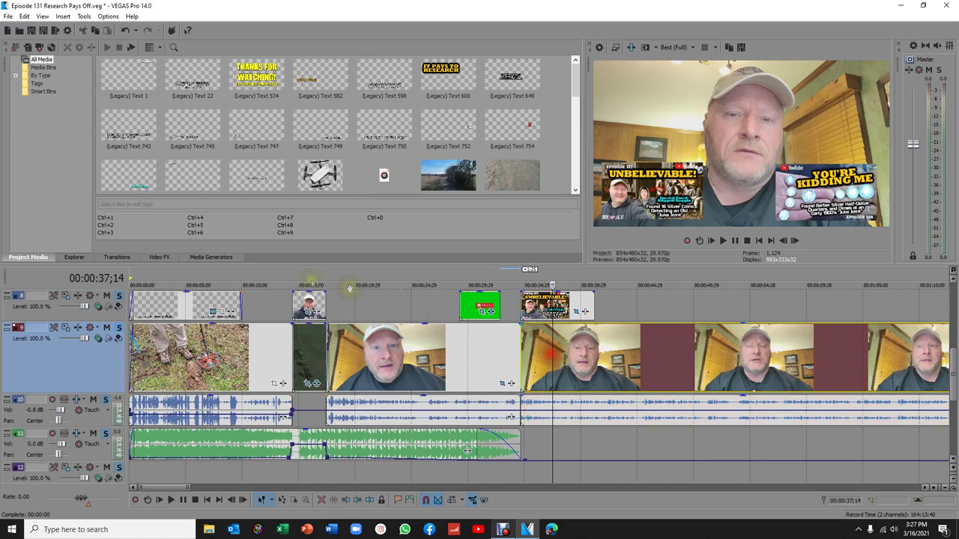
pyautogui.click(124, 257)
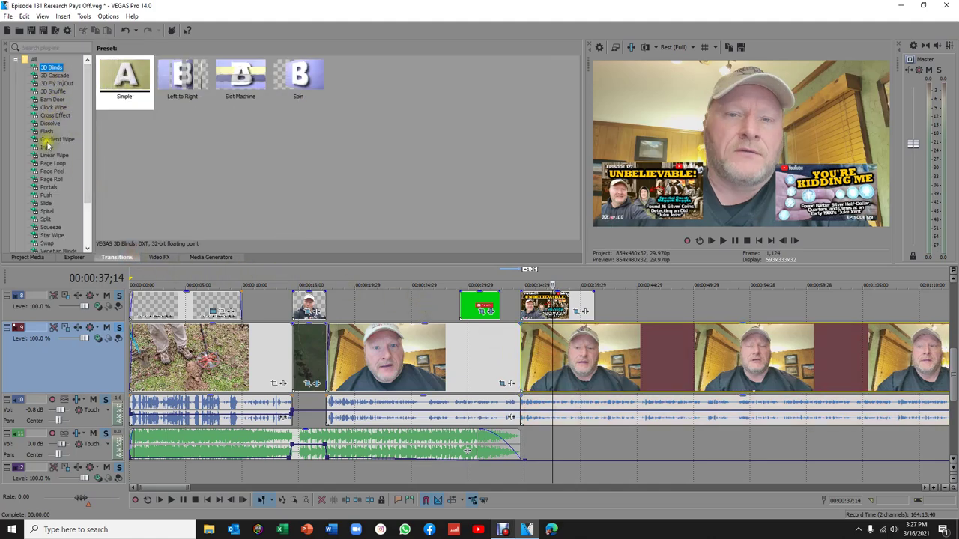
pyautogui.click(88, 104)
pyautogui.moveTo(88, 105)
pyautogui.mouseDown()
pyautogui.moveTo(81, 135)
pyautogui.moveTo(90, 140)
pyautogui.moveTo(86, 92)
pyautogui.mouseUp()
pyautogui.click(53, 107)
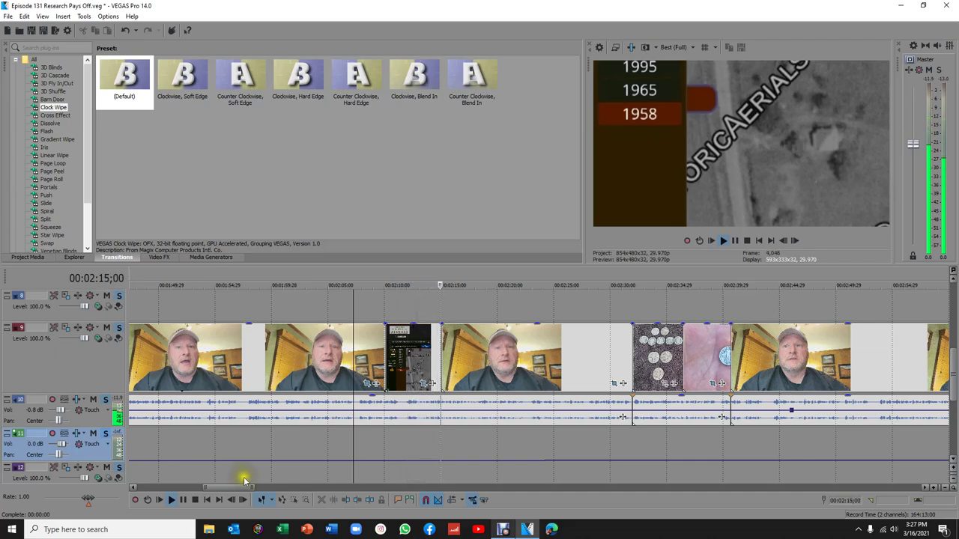
# - Play the cutaways around the coin photos, then the map section with red arrow overlays from 00:04:49;27
pyautogui.click(621, 453)
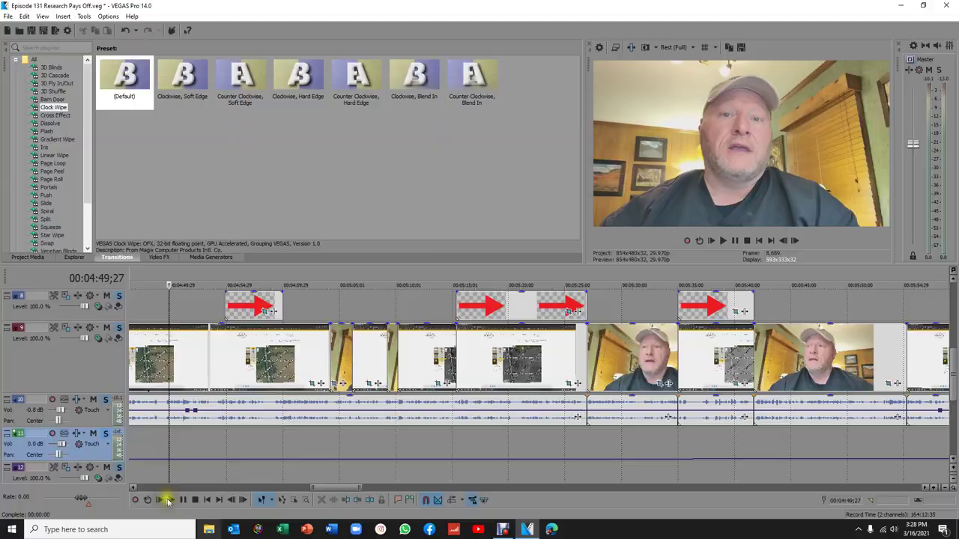
pyautogui.click(169, 500)
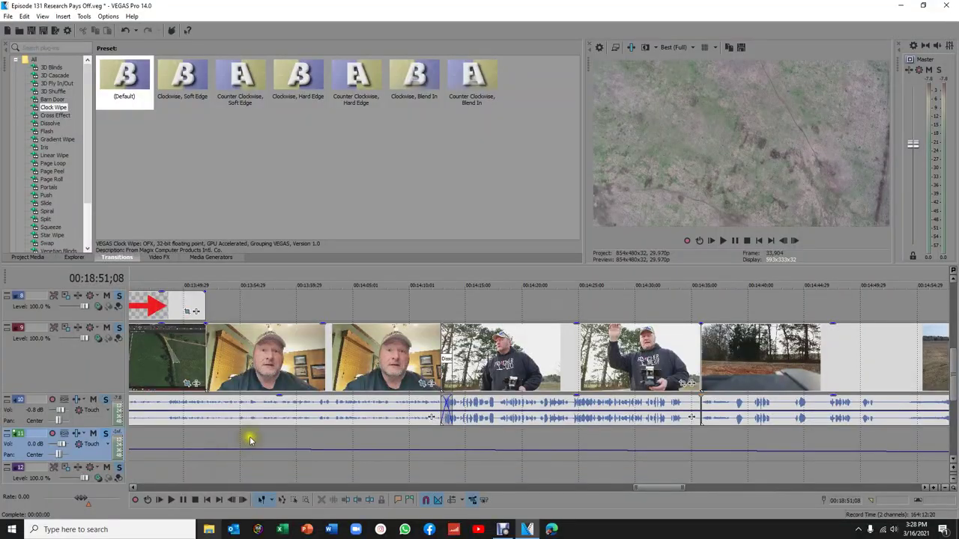
# - Play the indoor-to-outdoor dissolve from 00:13:55;29 and 00:14:07;17, then examine the outdoor and drone clips through the end of the timeline
pyautogui.click(249, 439)
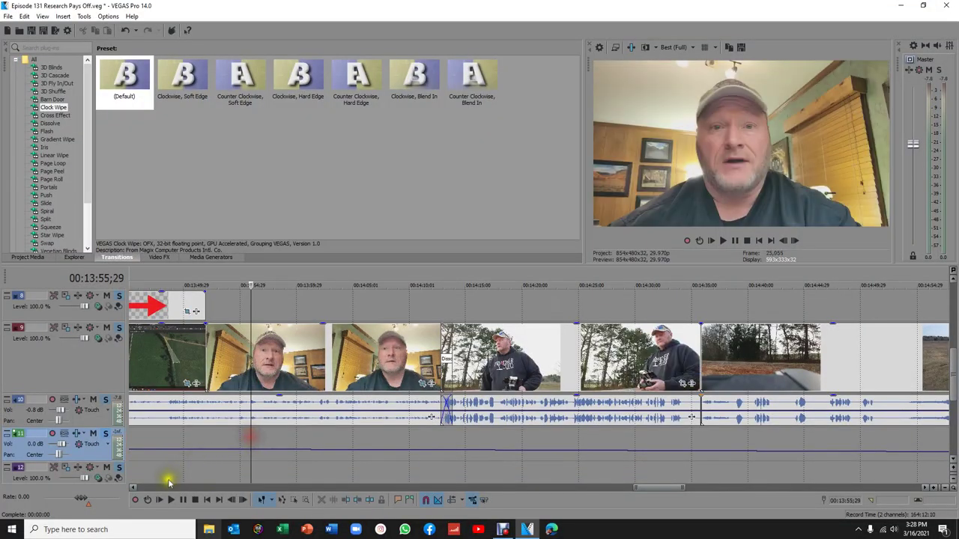
pyautogui.click(171, 500)
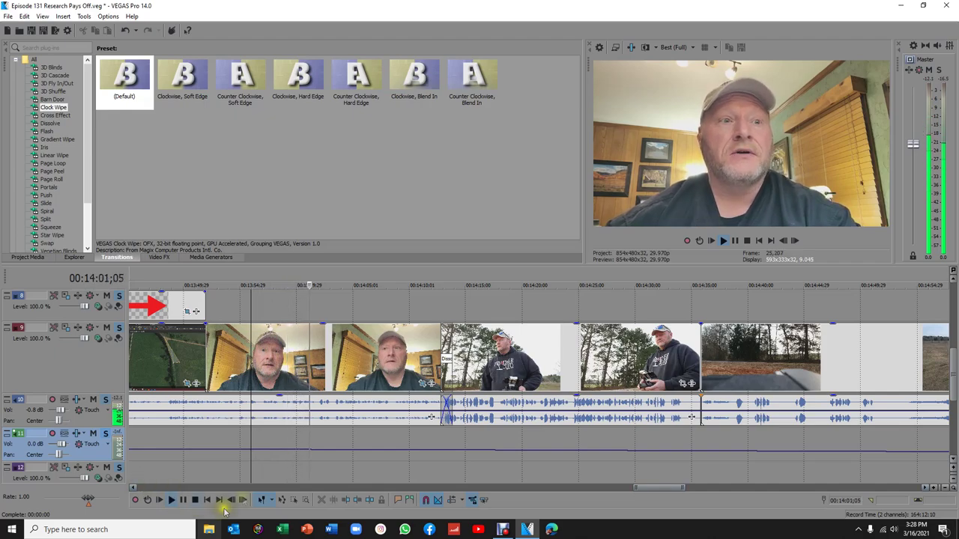
pyautogui.click(171, 491)
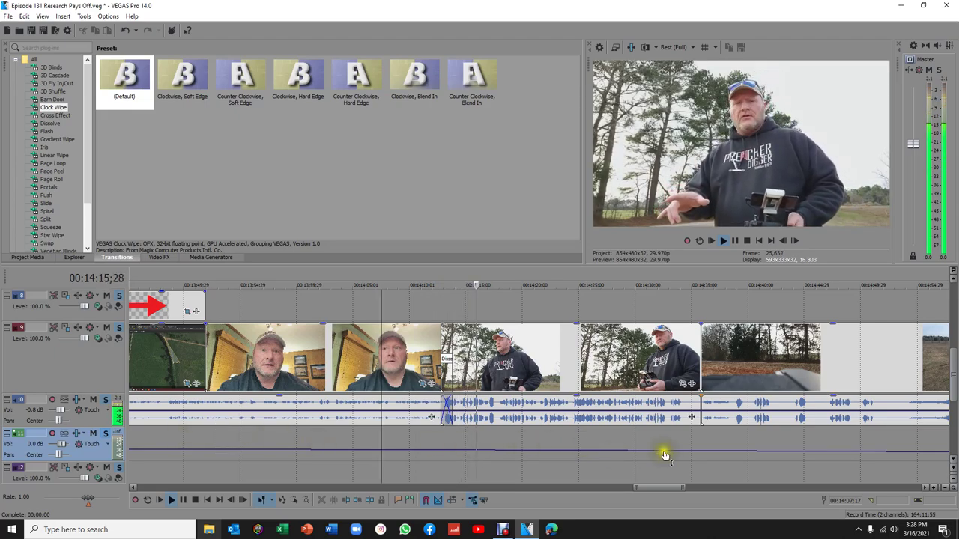
pyautogui.click(679, 440)
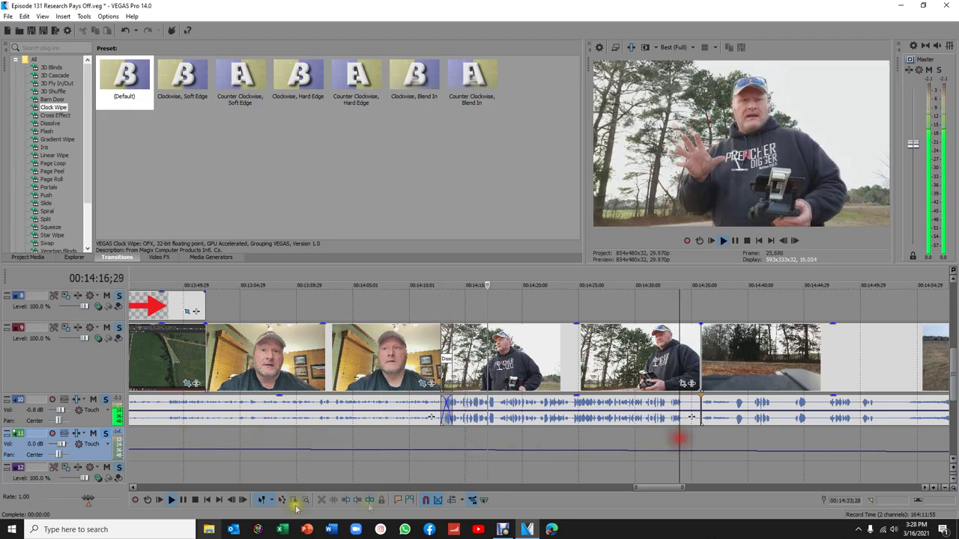
pyautogui.click(171, 501)
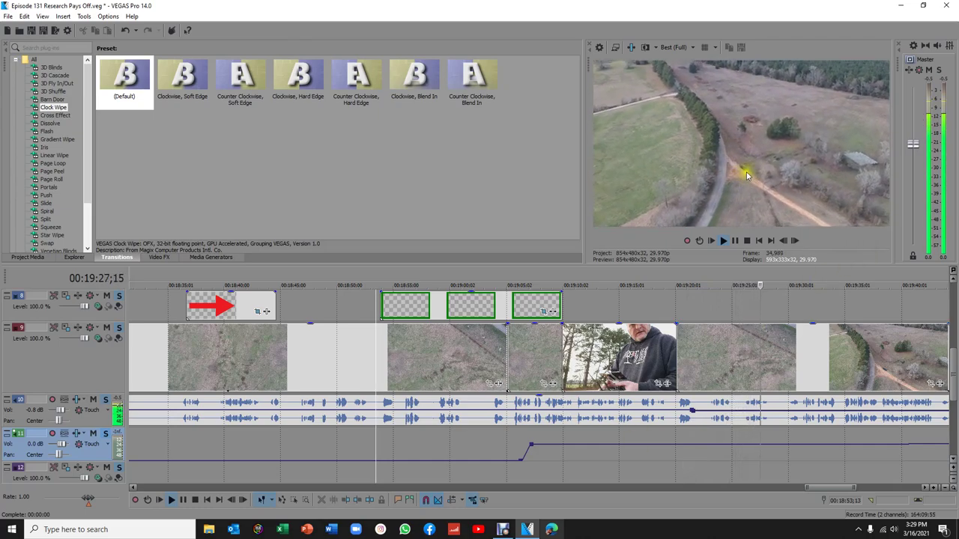
pyautogui.click(904, 486)
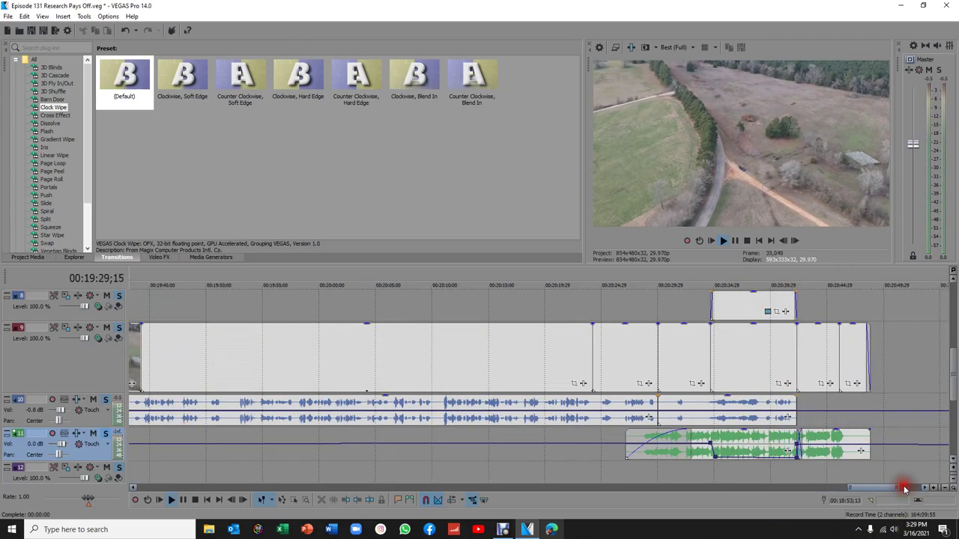